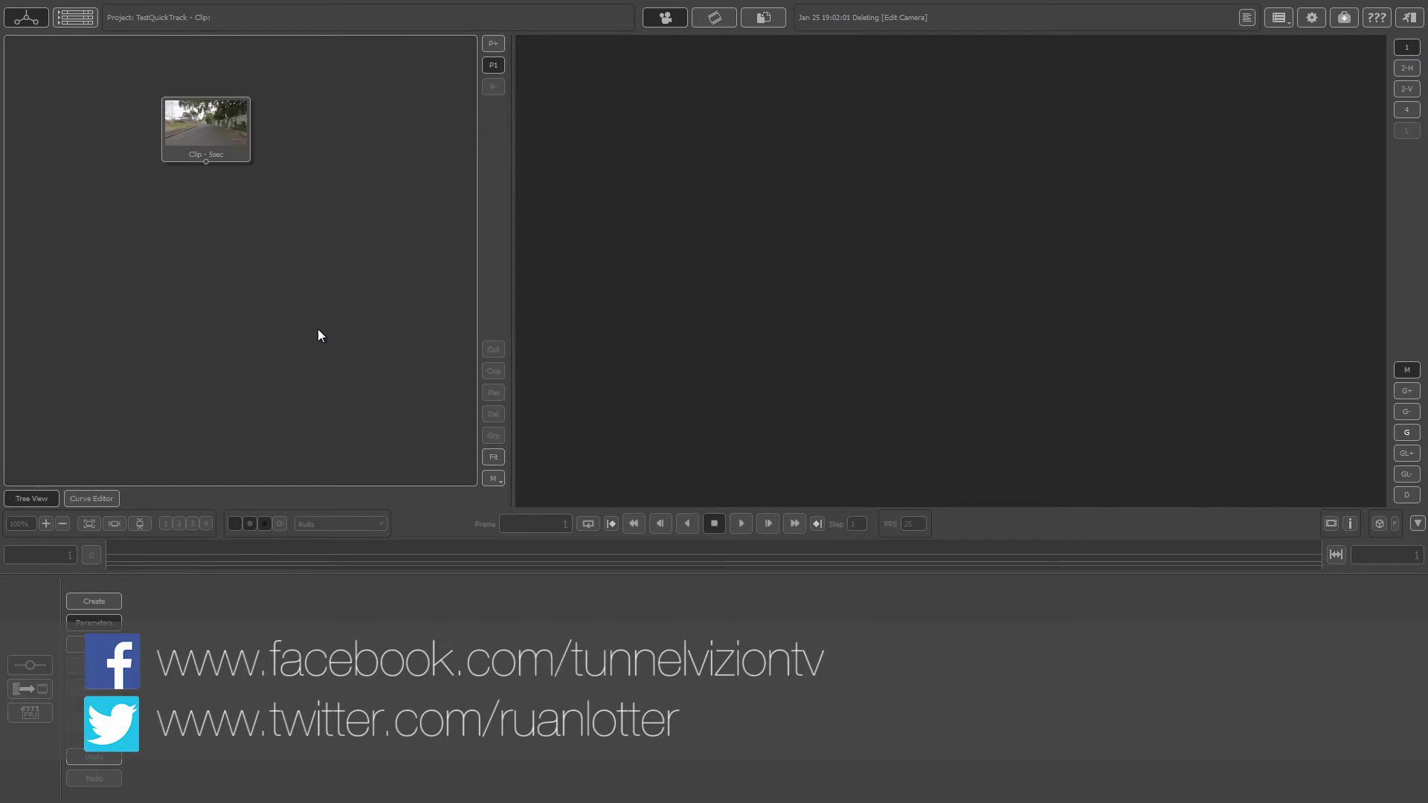
Open the Clip - 5sec node to show its 120-frame road footage in the viewer.
double_click(208, 123)
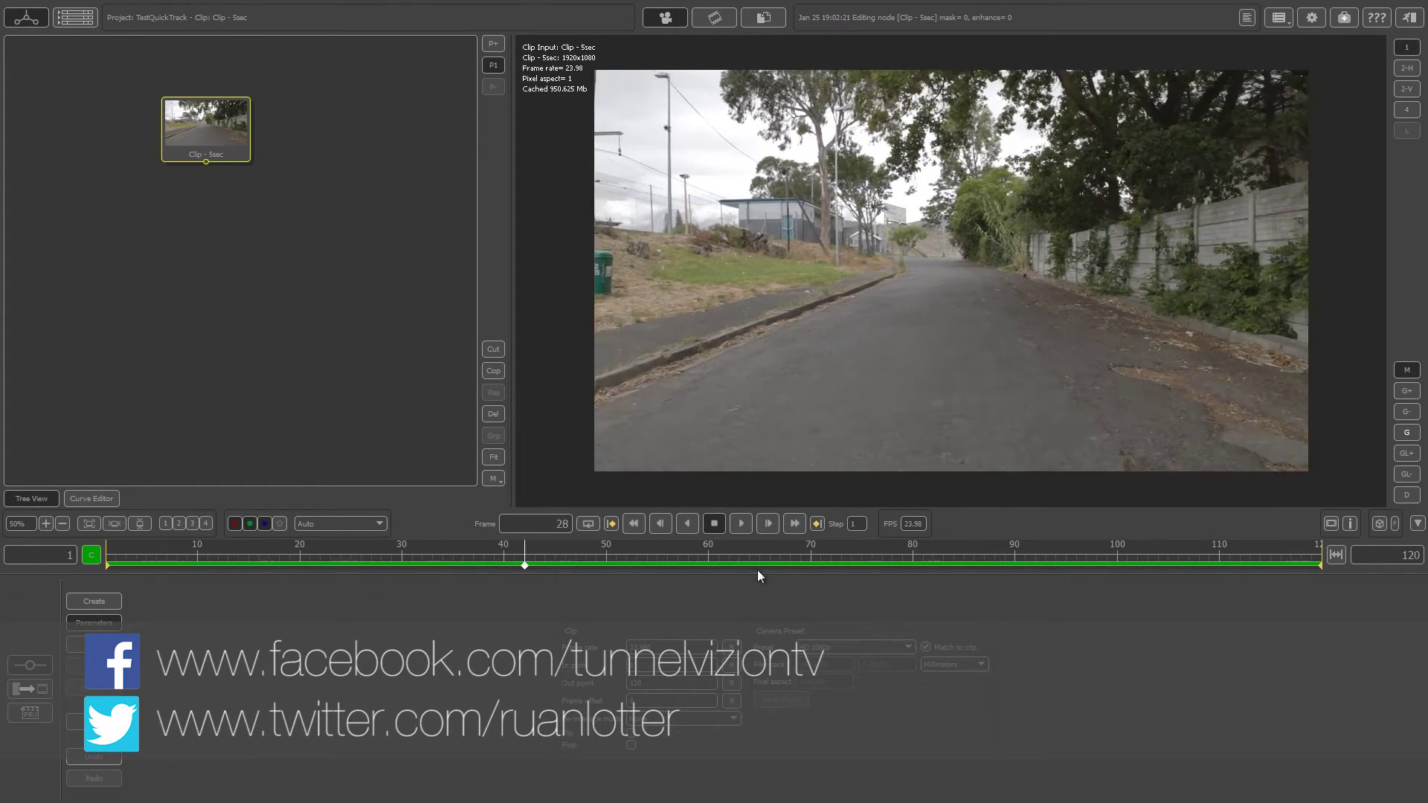
Add an Image Manipulation node after the clip and grade the footage with a contrasty S-shaped Curves adjustment.
right_click(226, 127)
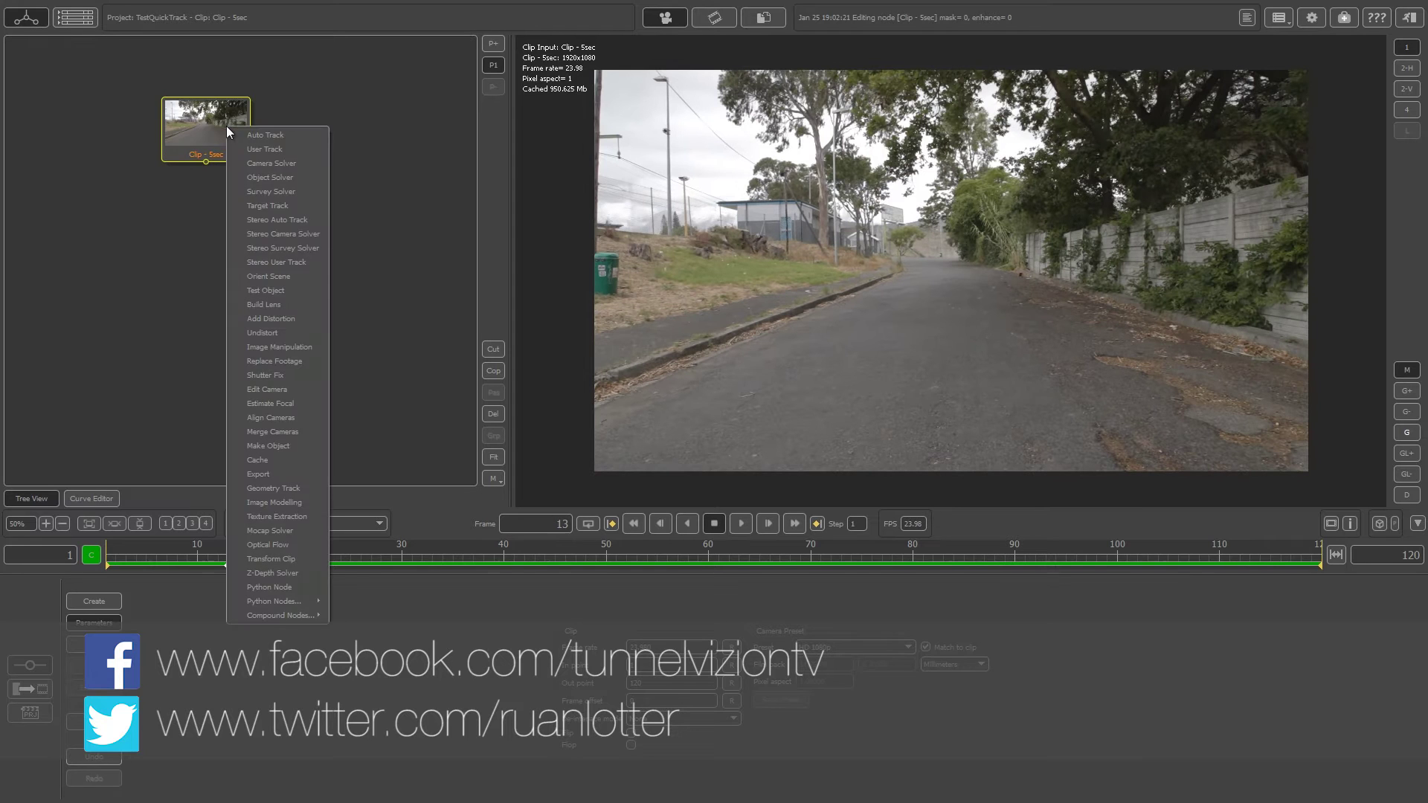
left_click(273, 347)
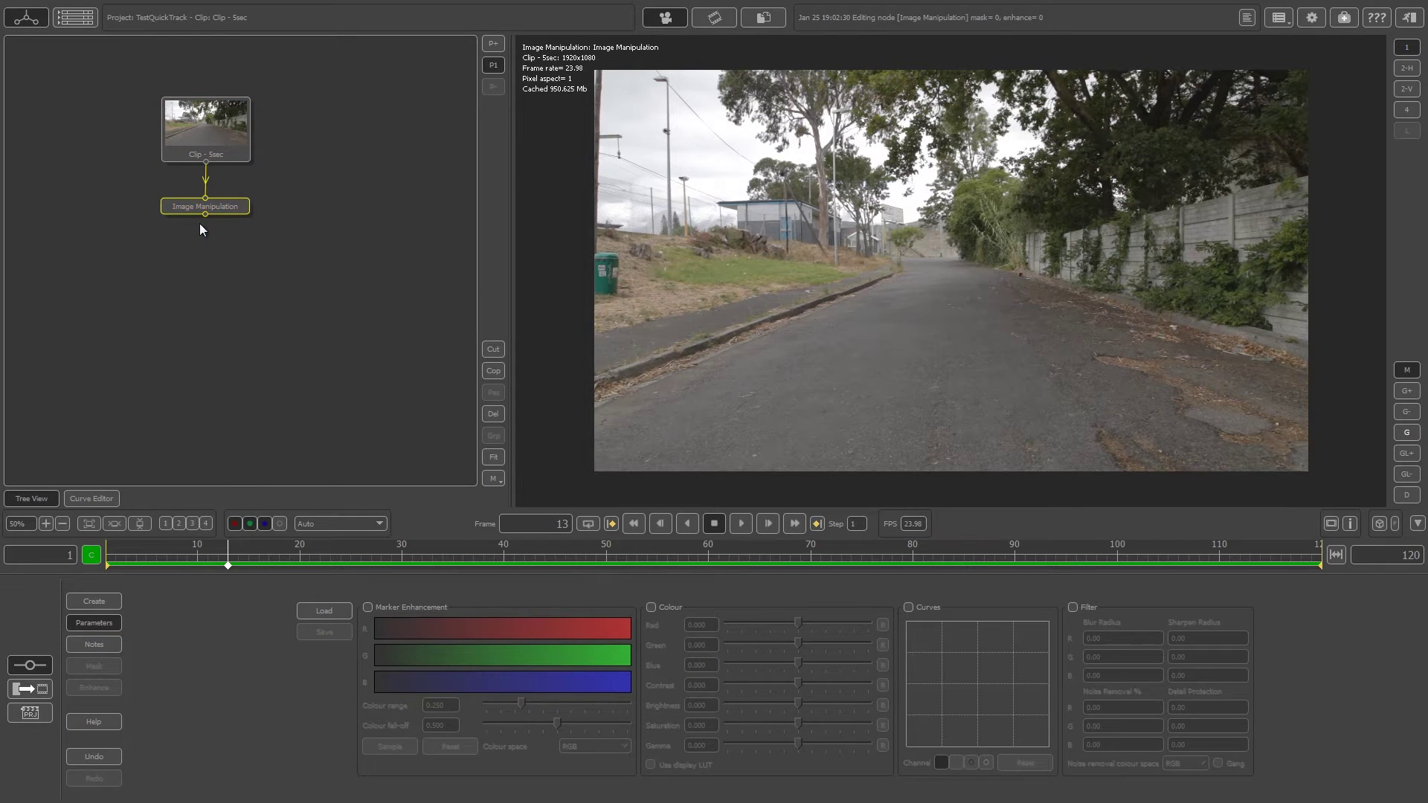
left_click(909, 606)
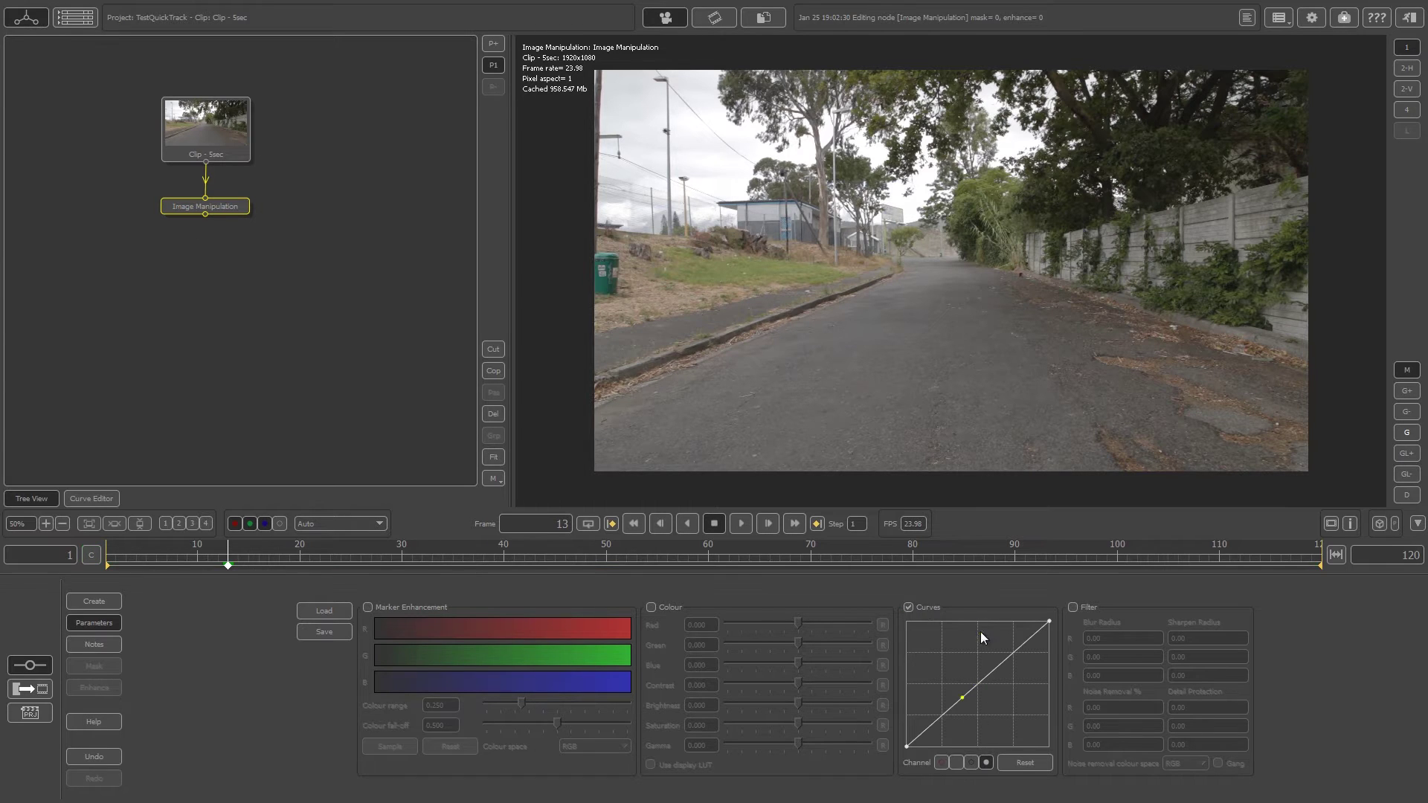
left_click_drag(959, 707, 950, 727)
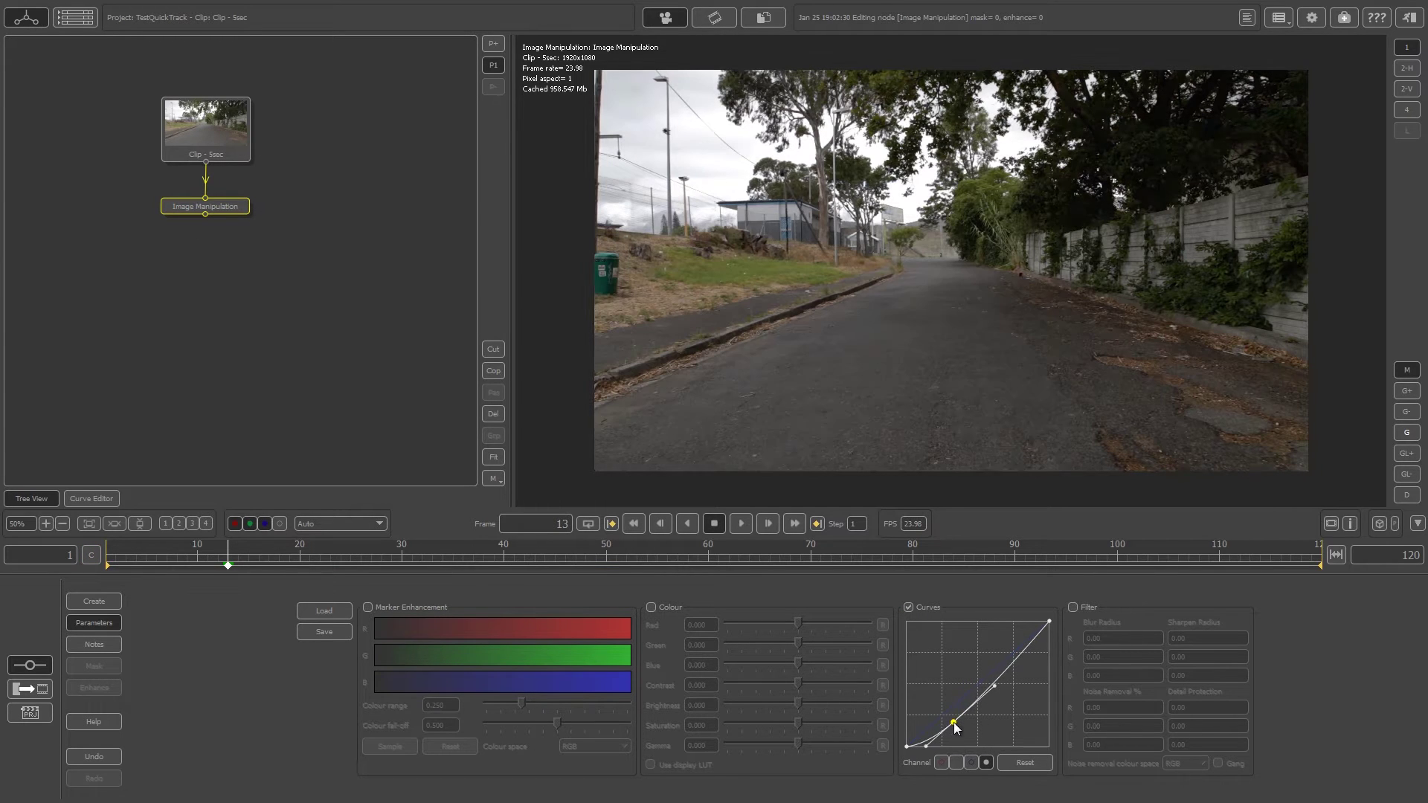
left_click_drag(1007, 668, 1005, 644)
Add an Edit Camera node below Image Manipulation with a 24 mm focal length.
right_click(221, 209)
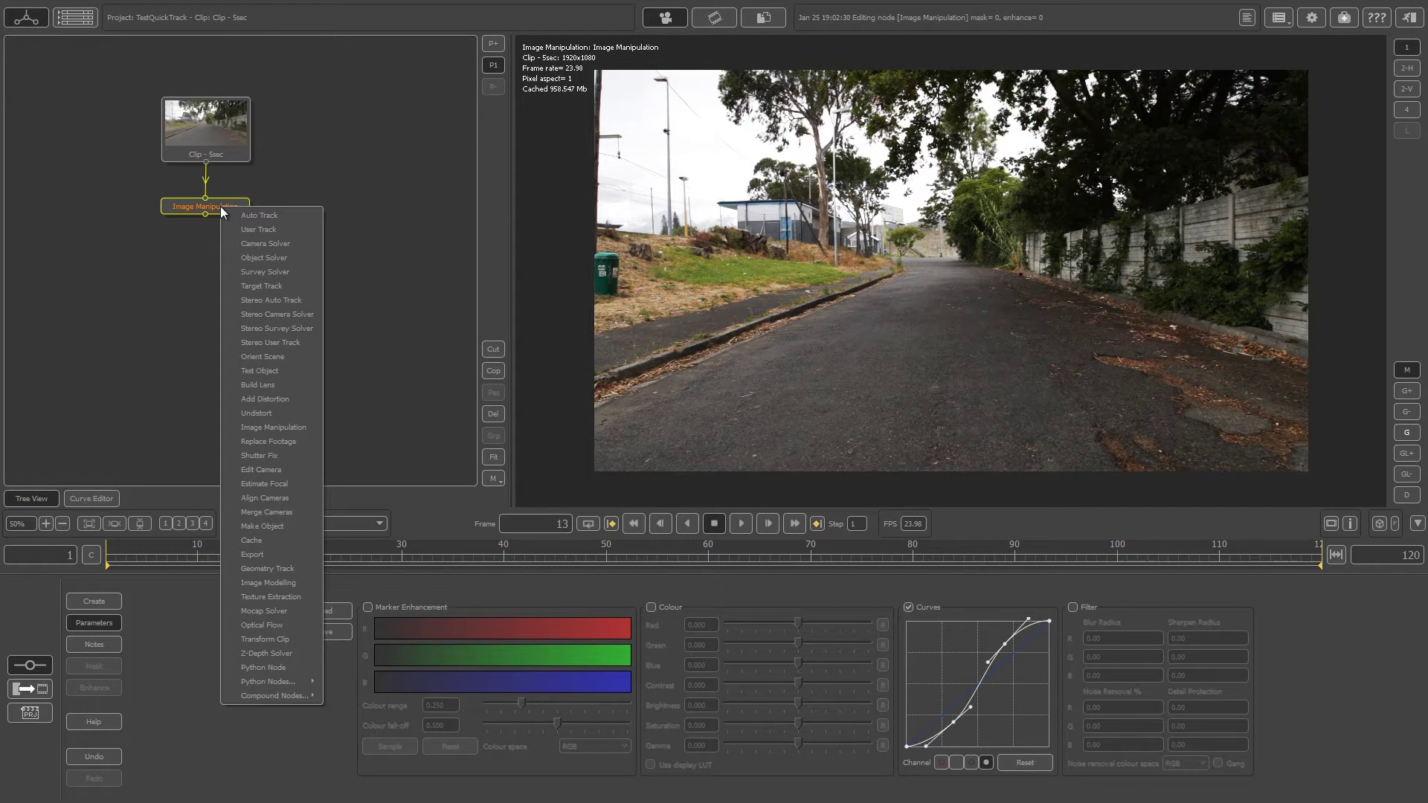
left_click(260, 470)
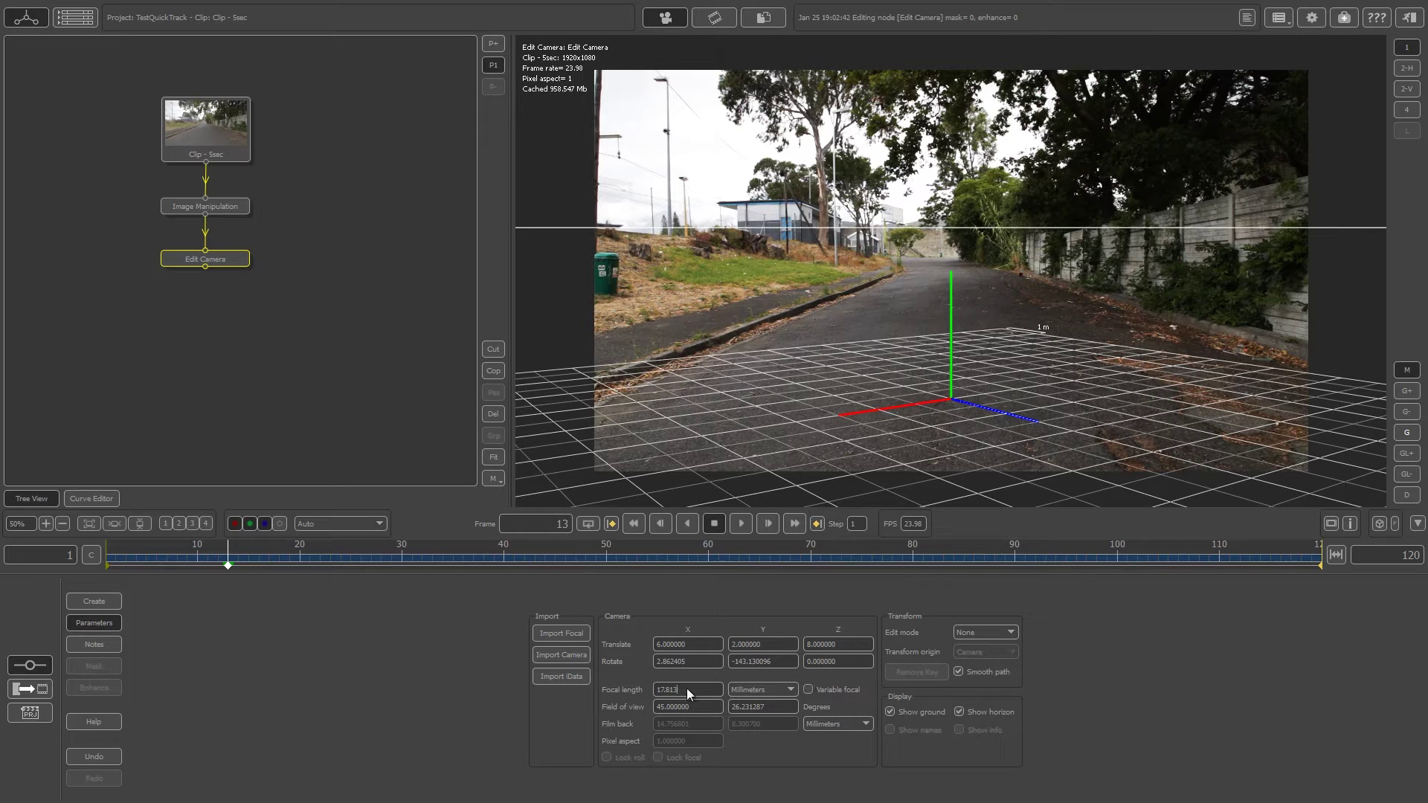
scroll(667, 688, "down", 6)
type("24")
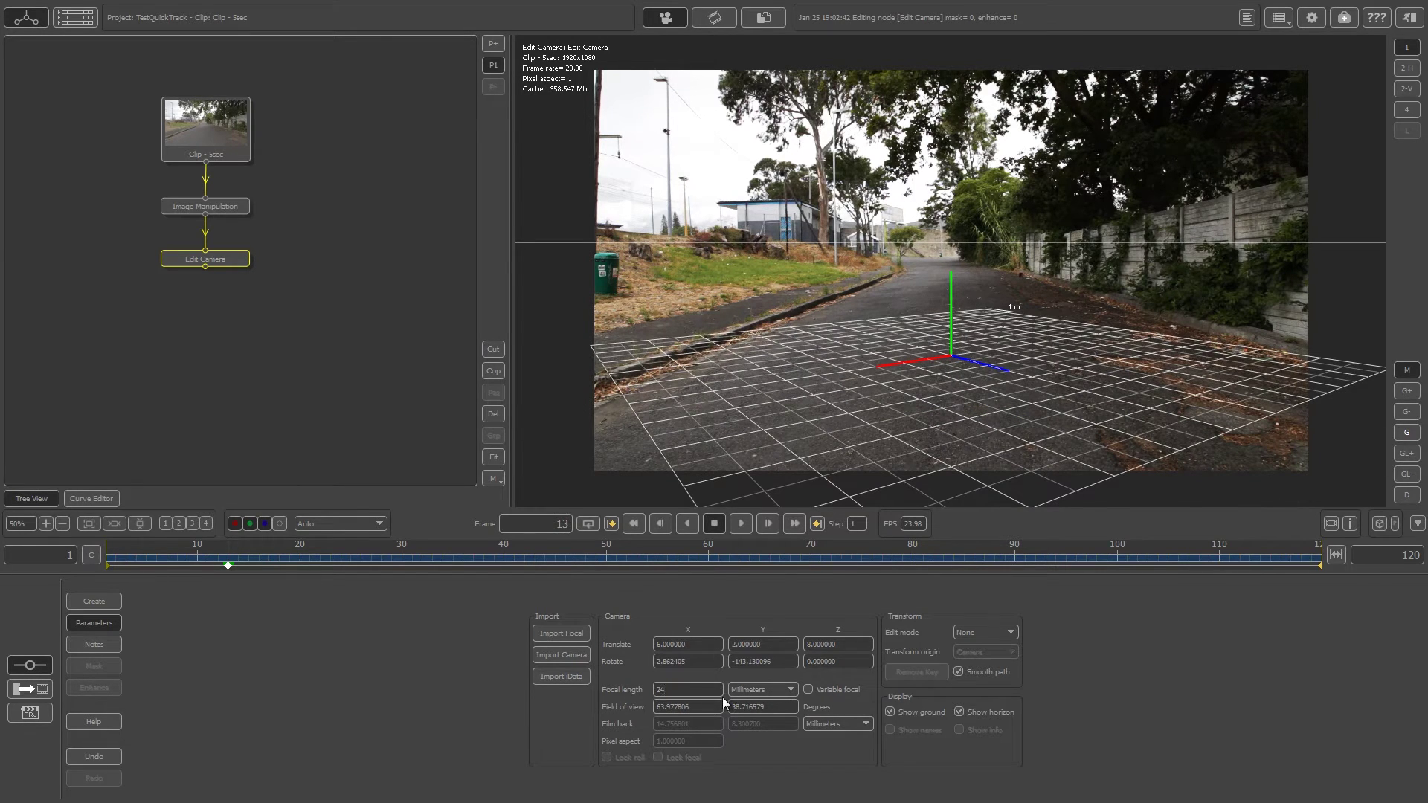
key("Return")
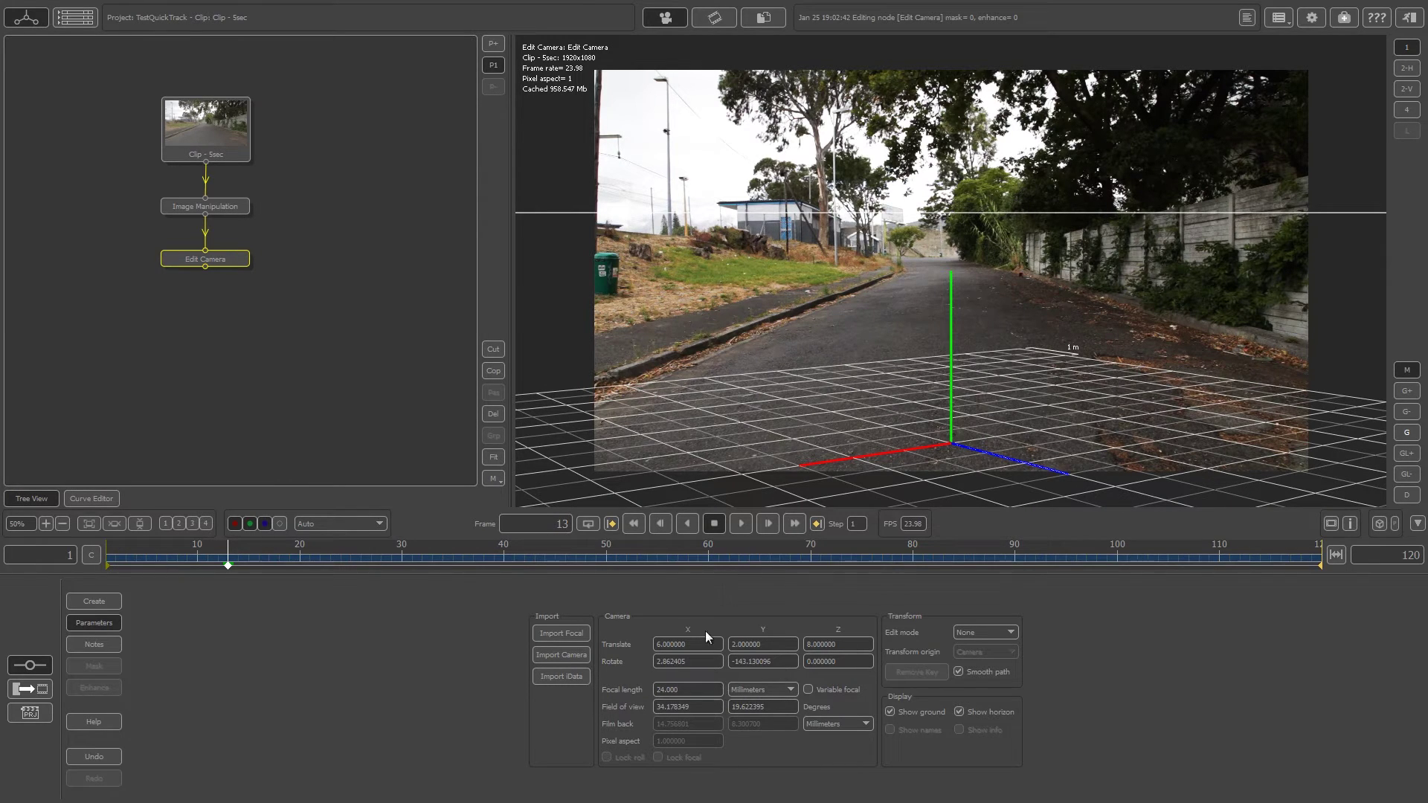
Add an Auto Track node below Edit Camera, then scrub back and play the clip to cache it.
right_click(225, 262)
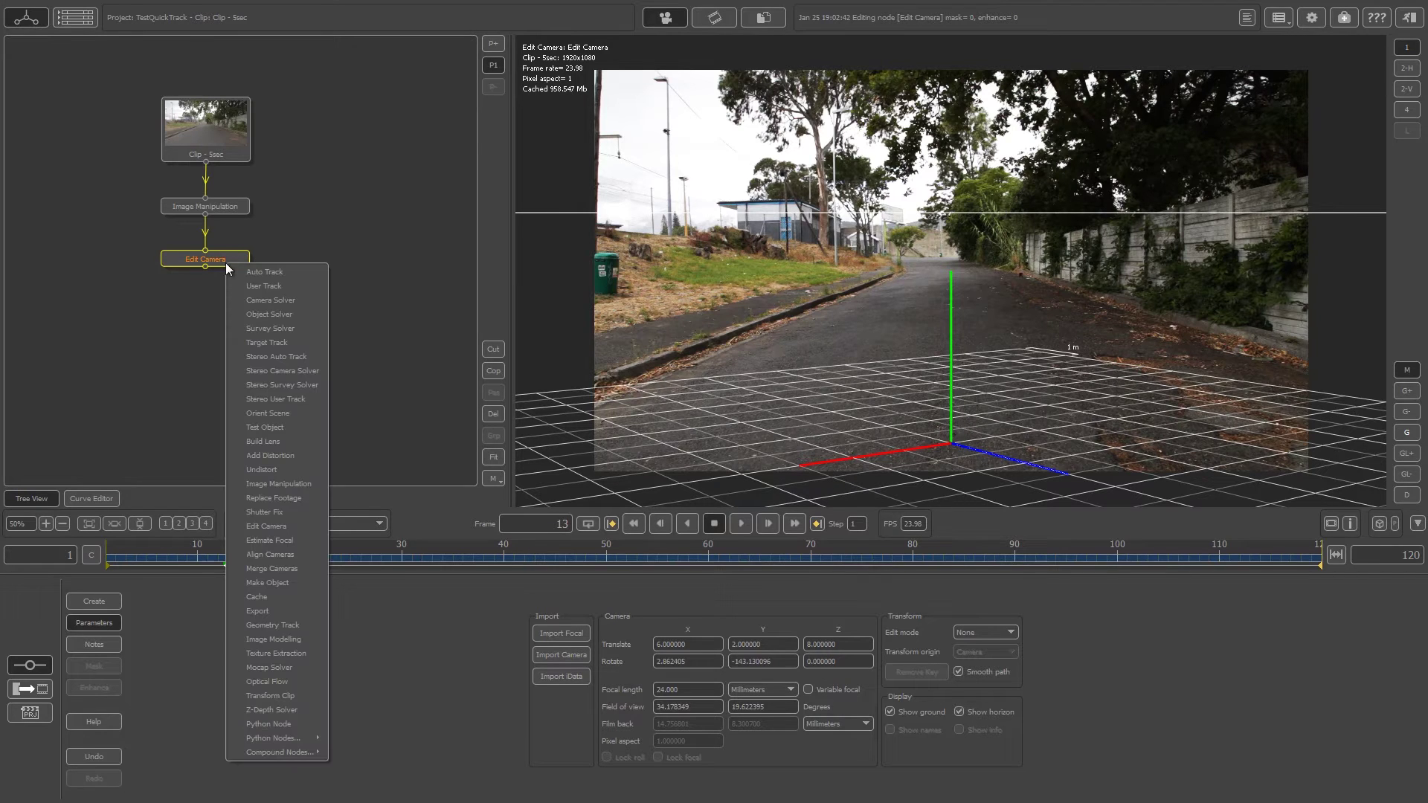
left_click(266, 274)
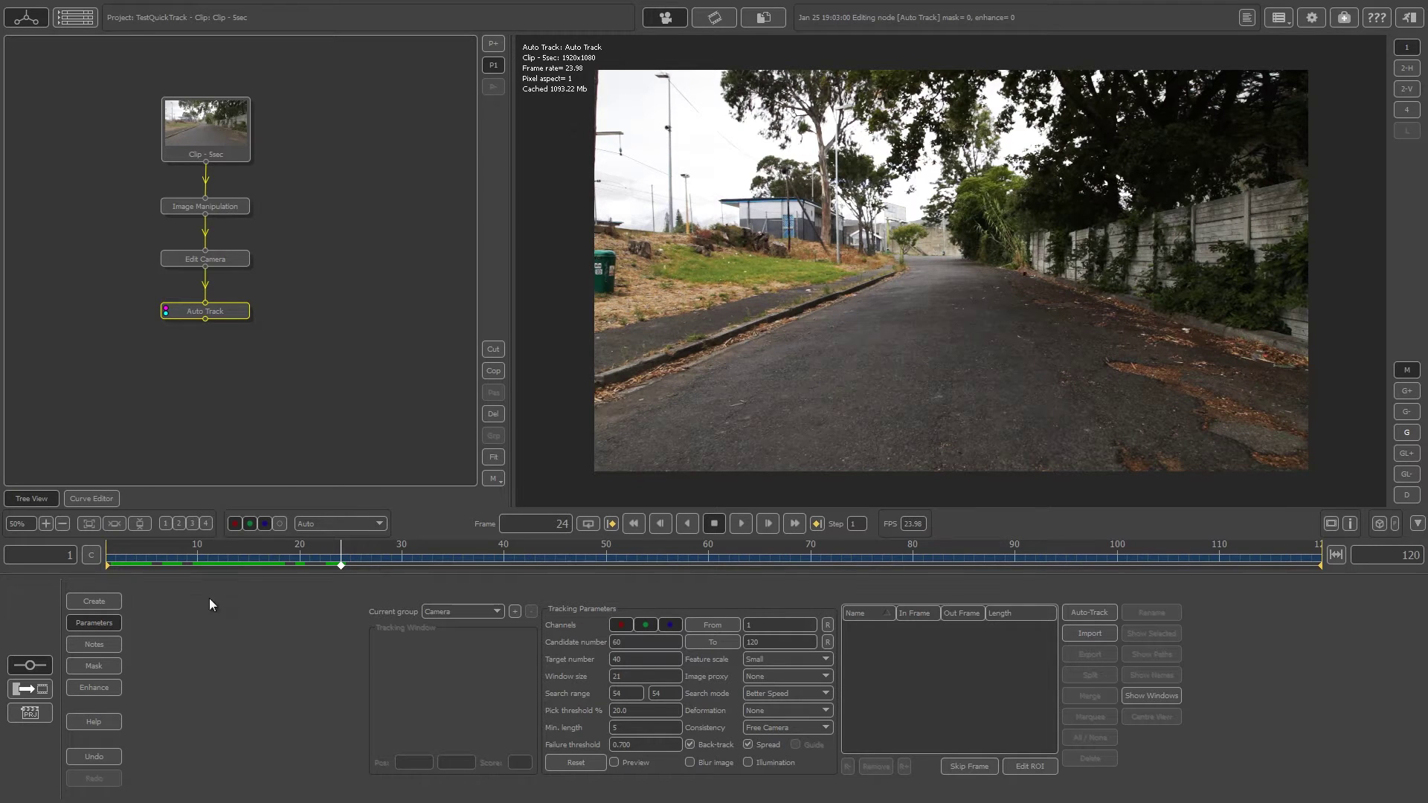
left_click_drag(328, 563, 212, 558)
key("space")
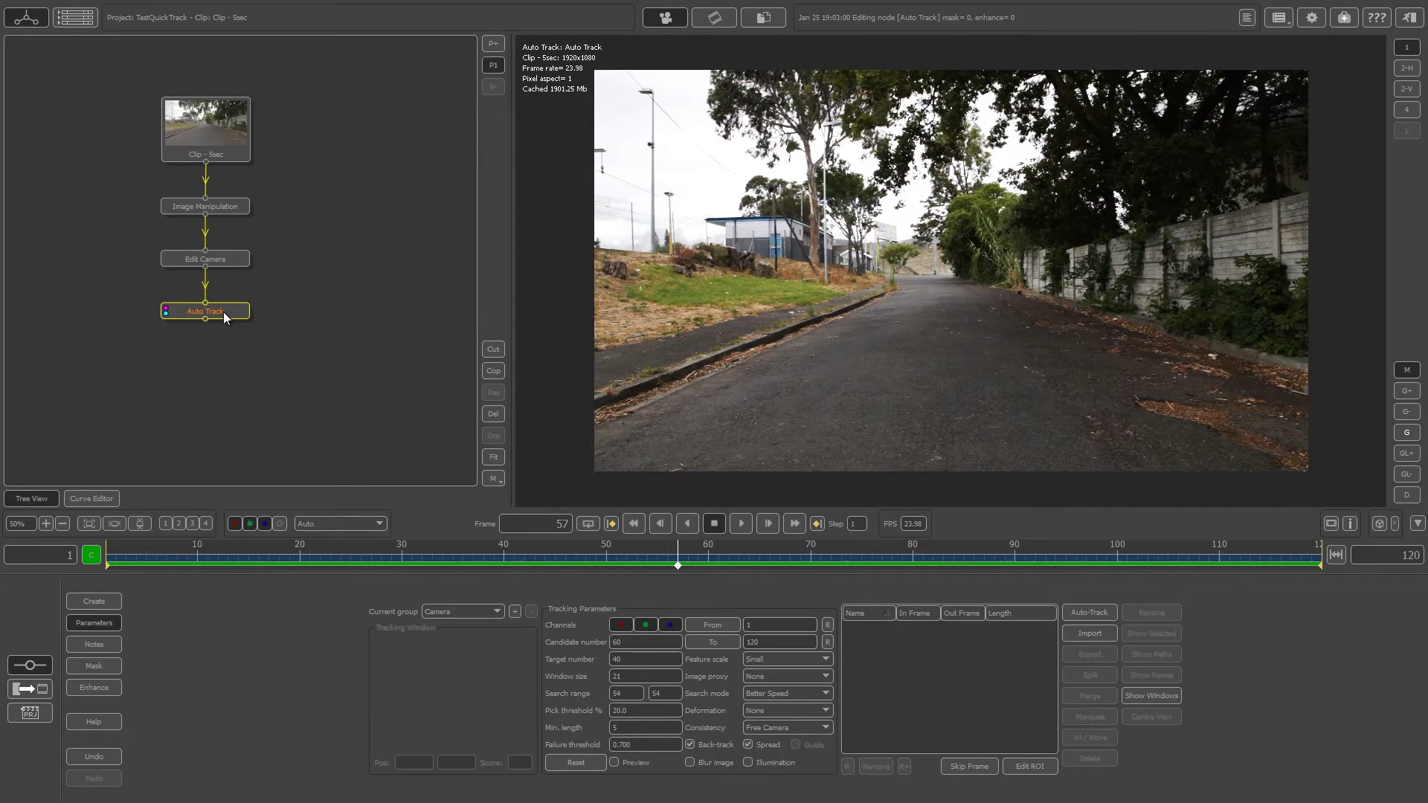
Start a Bezier Roto mask from the frame top, down the trees' left side and along the road edge.
left_click(94, 666)
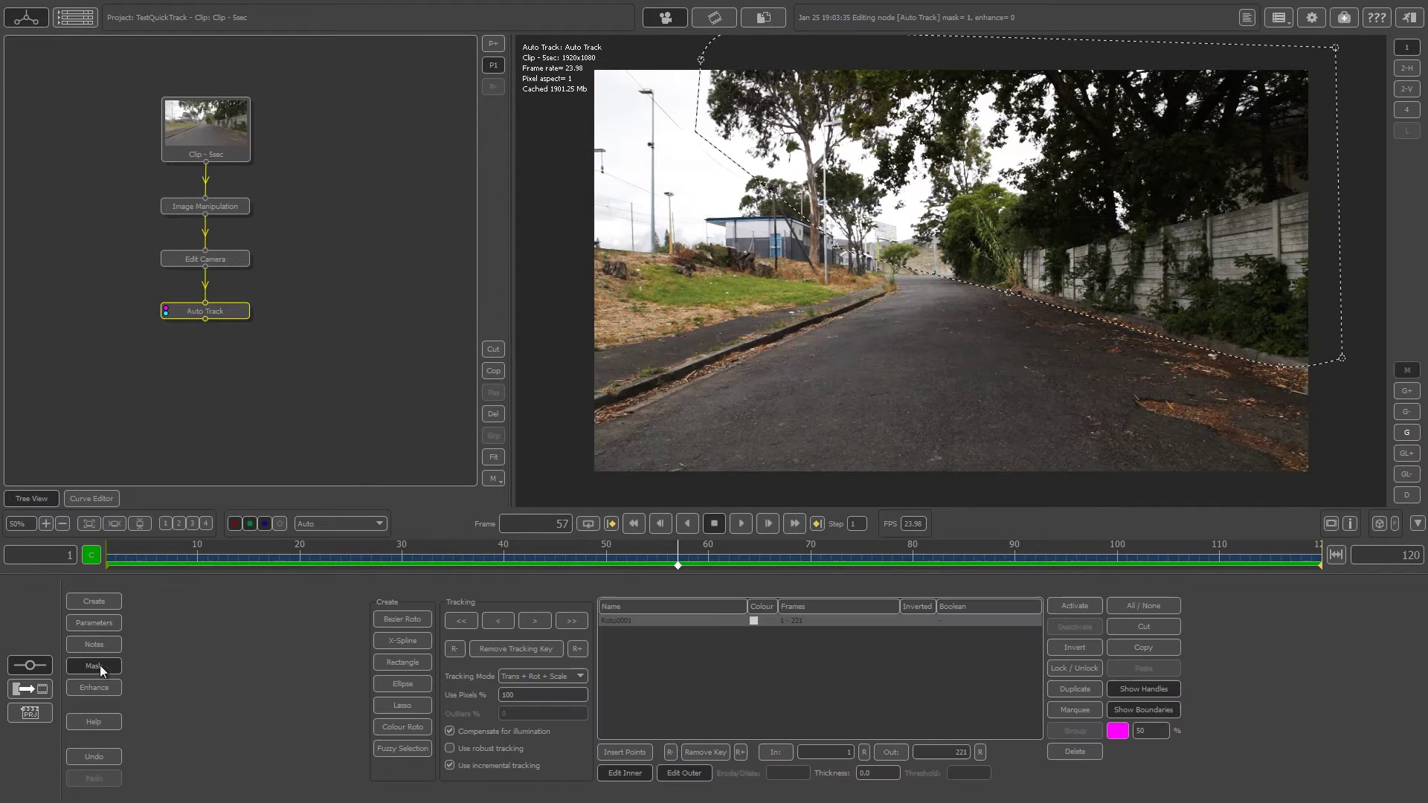
left_click(402, 618)
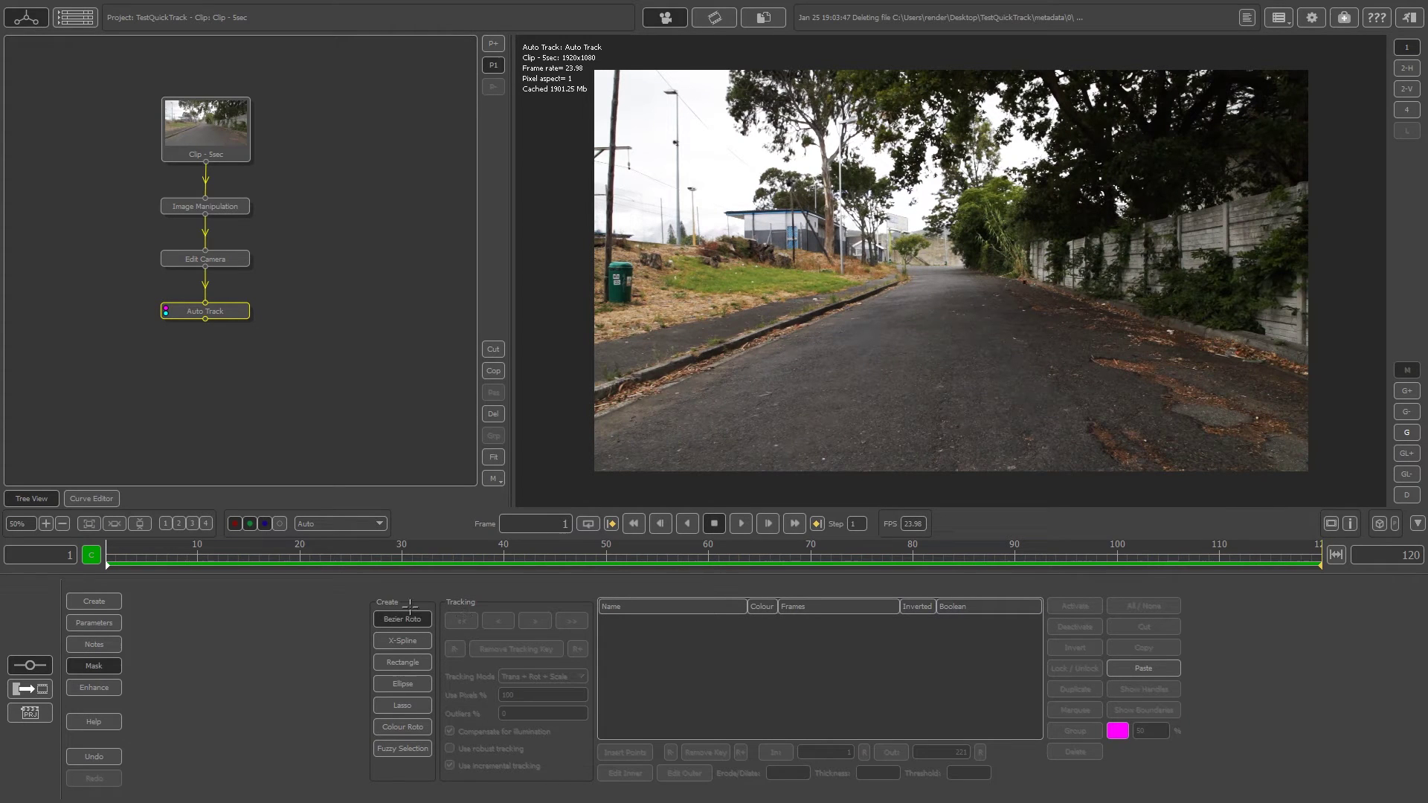
left_click(717, 59)
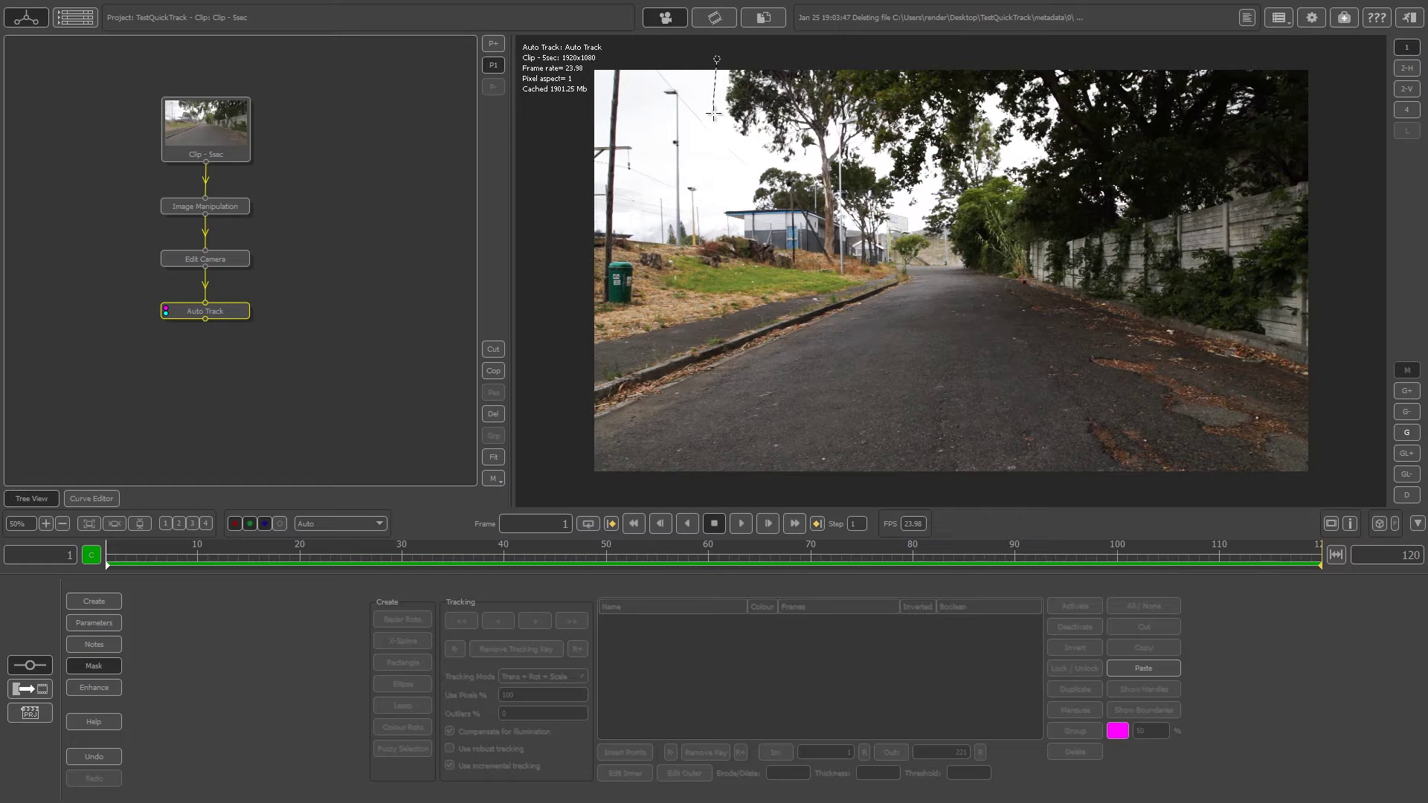
left_click(713, 114)
left_click(753, 215)
left_click(796, 247)
left_click(841, 284)
left_click_drag(906, 289, 978, 280)
Finish the Roto0001 mask along the right road edge to the top-right corner, close it, and track it forward.
left_click(1060, 297)
left_click(1200, 345)
left_click(1332, 370)
left_click(1329, 221)
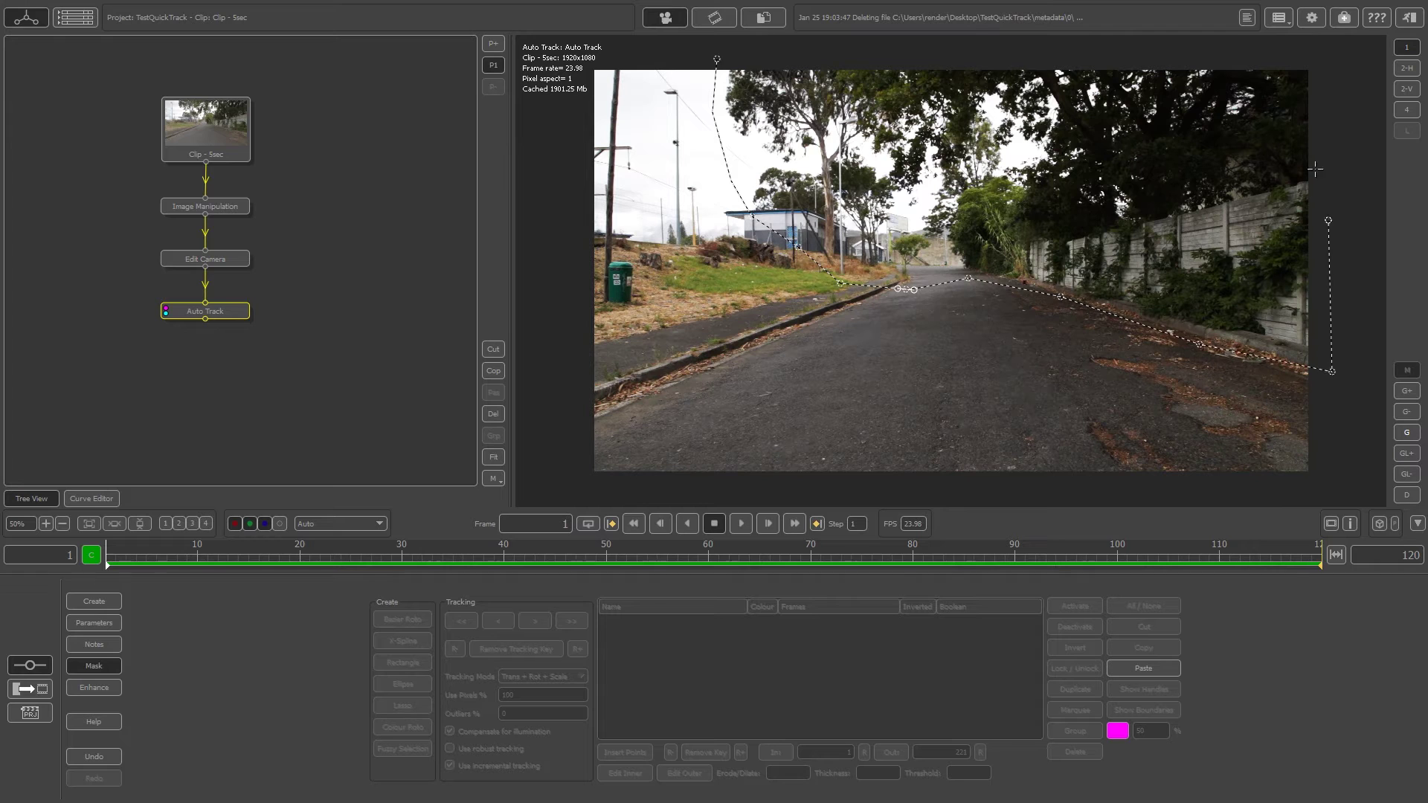
left_click(1319, 52)
left_click(717, 58)
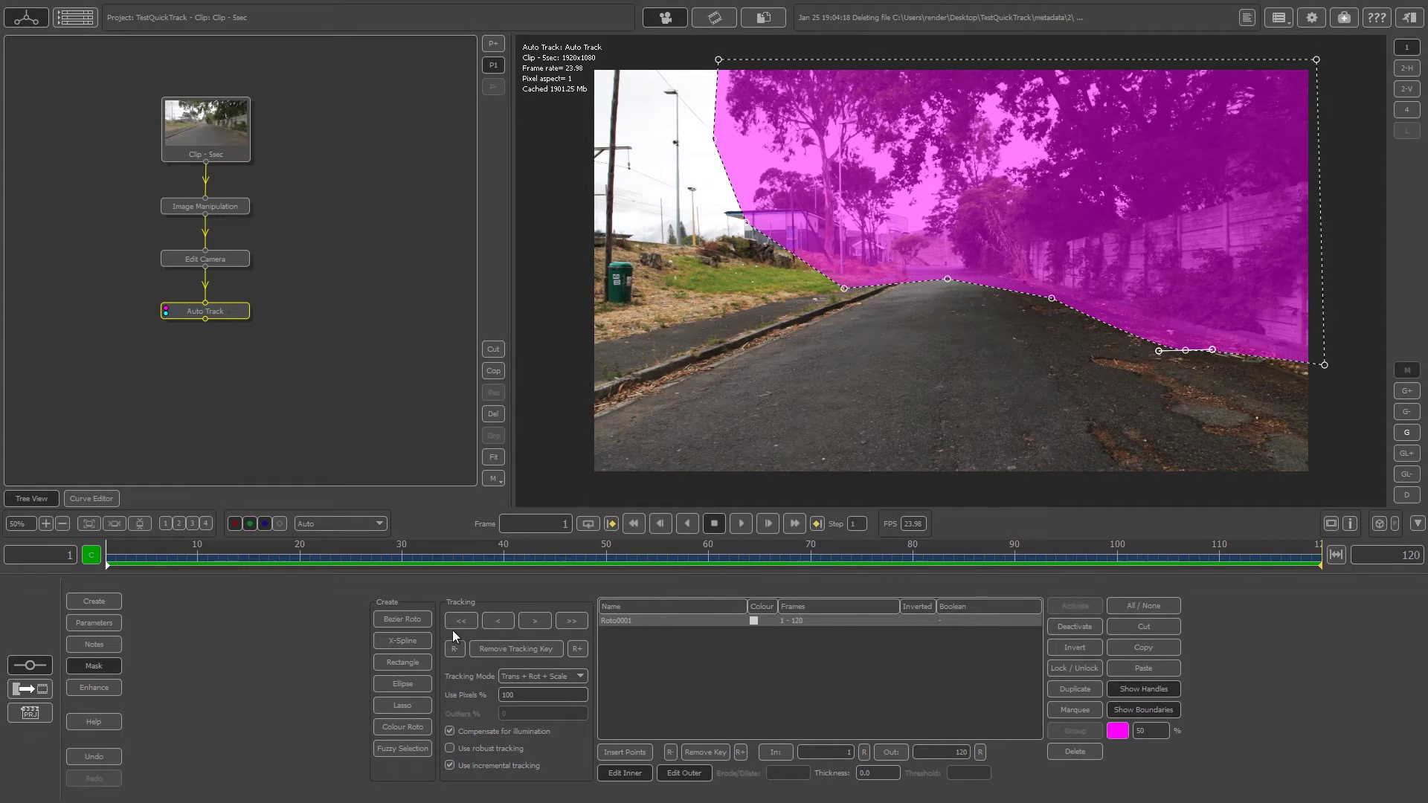
left_click(572, 621)
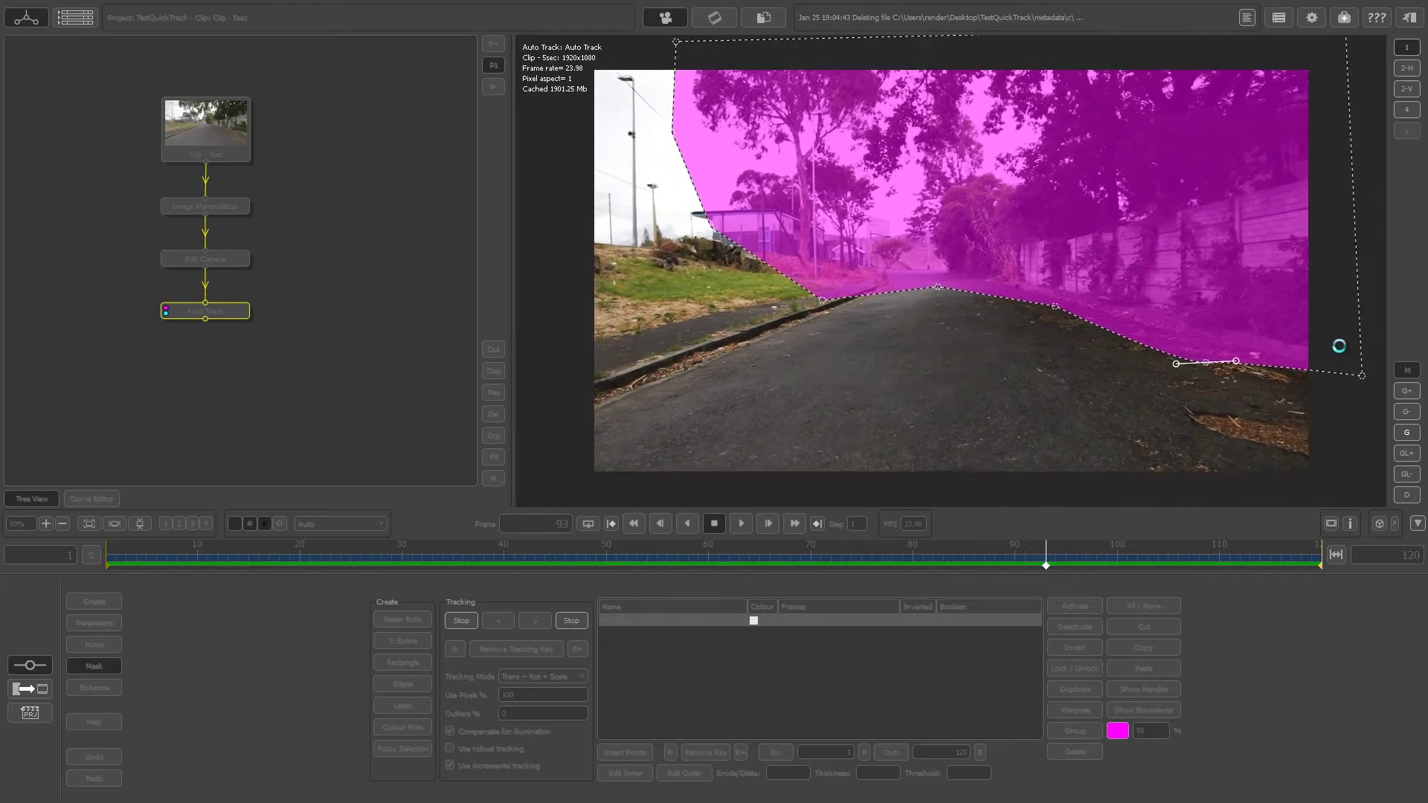
left_click_drag(1291, 552, 484, 564)
On frame 1, set Auto Track to 150 candidates and 100 targets and adjust the Failure threshold.
left_click(93, 622)
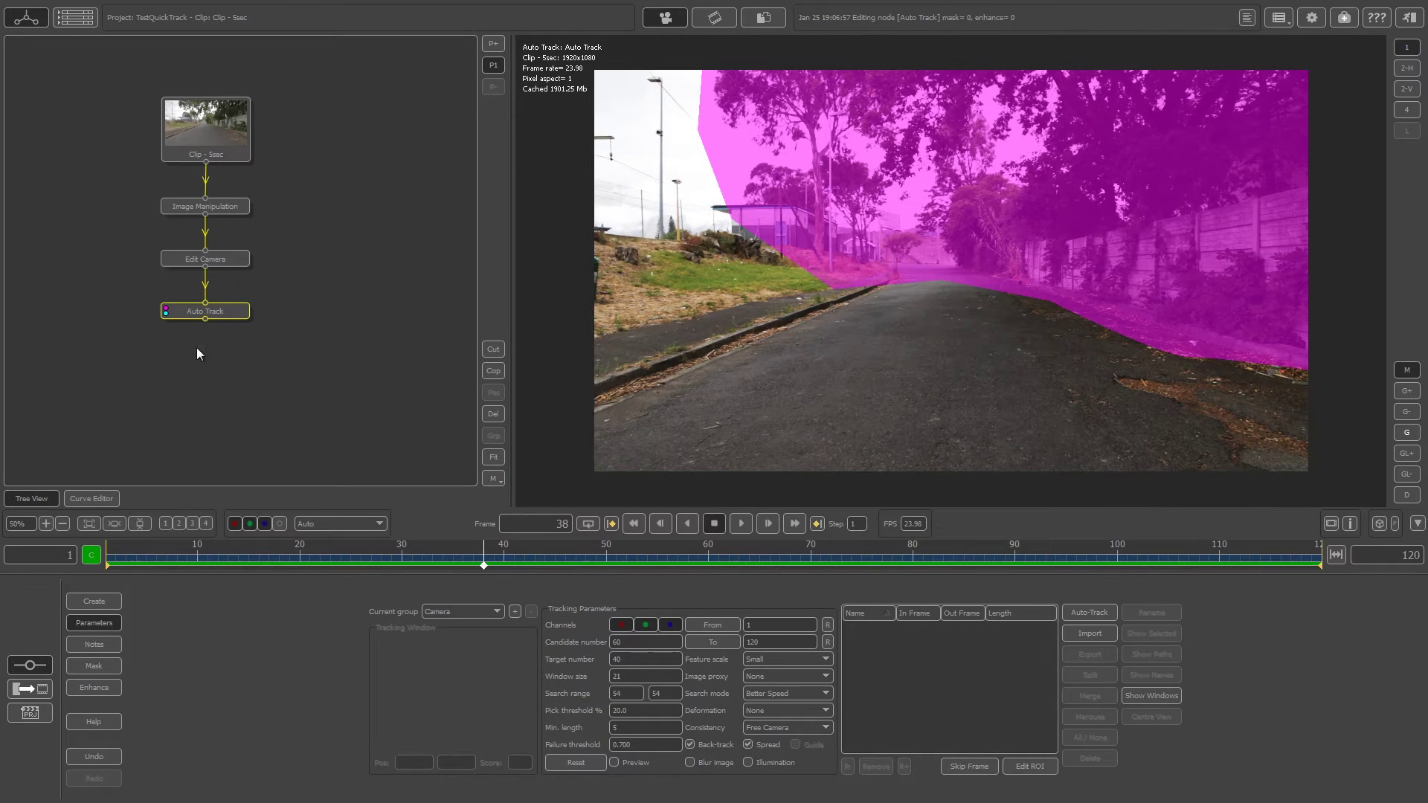
left_click_drag(480, 563, 667, 558)
key("Home")
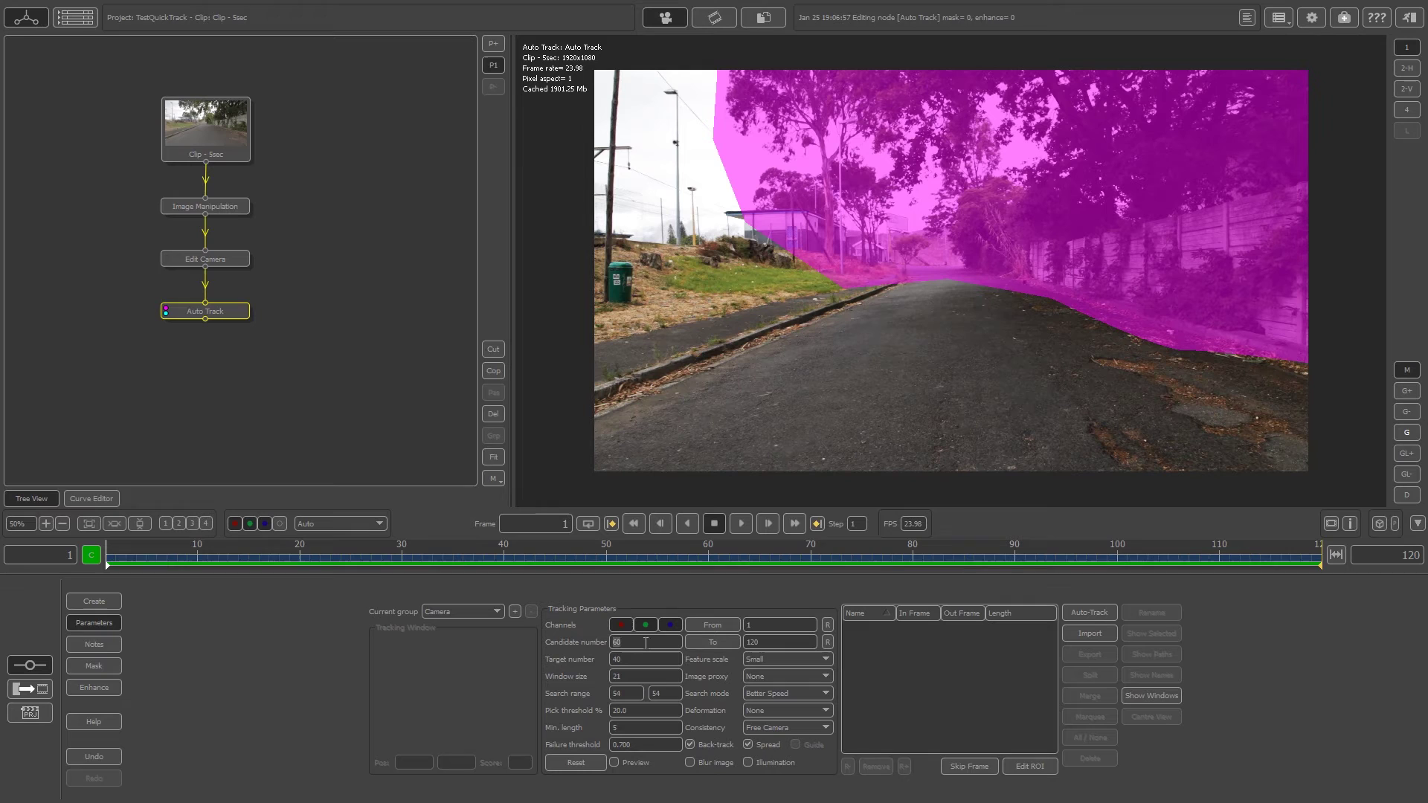
type("150")
type("100")
double_click(641, 746)
left_click_drag(631, 745, 656, 745)
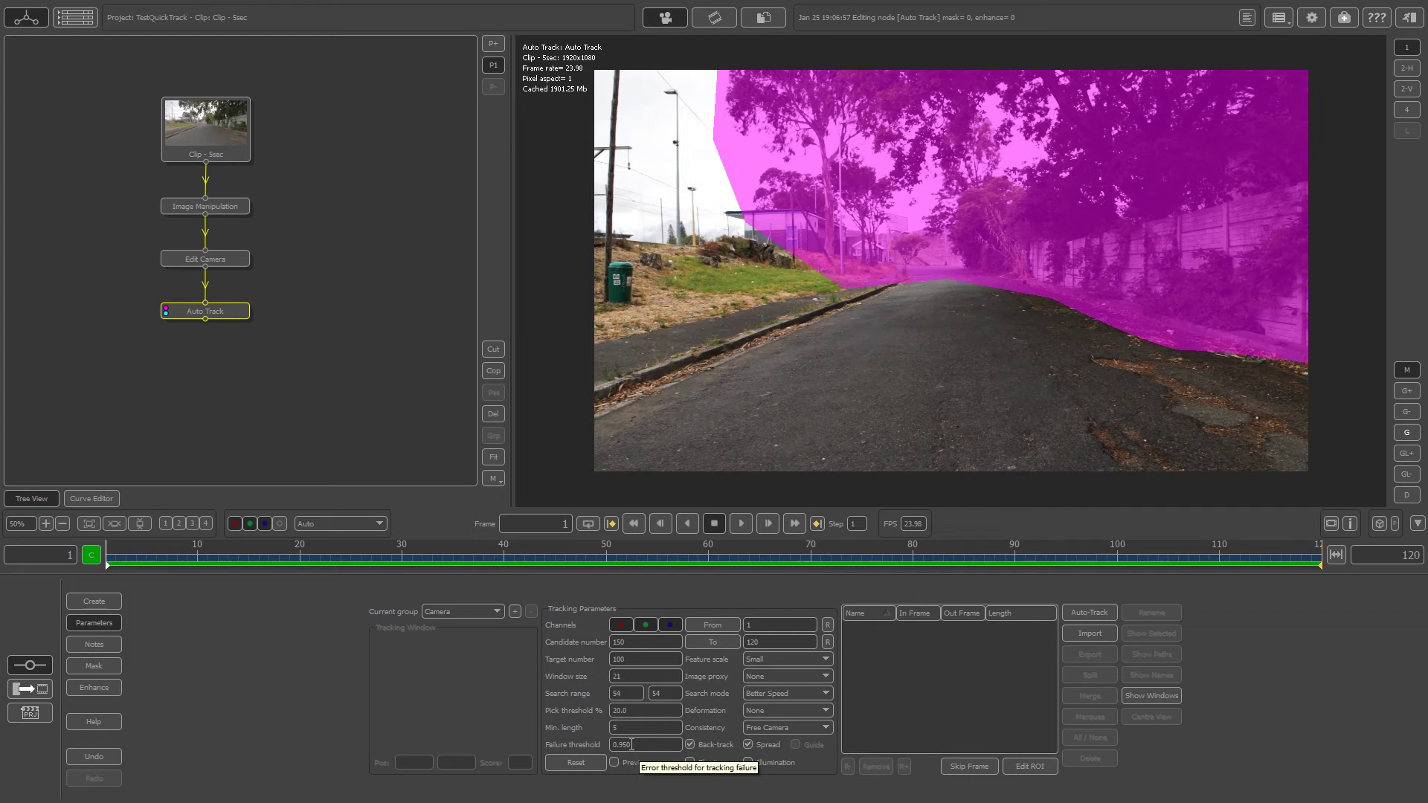
Run the Auto-Track and review the resulting feature tracks across the clip.
left_click(1086, 611)
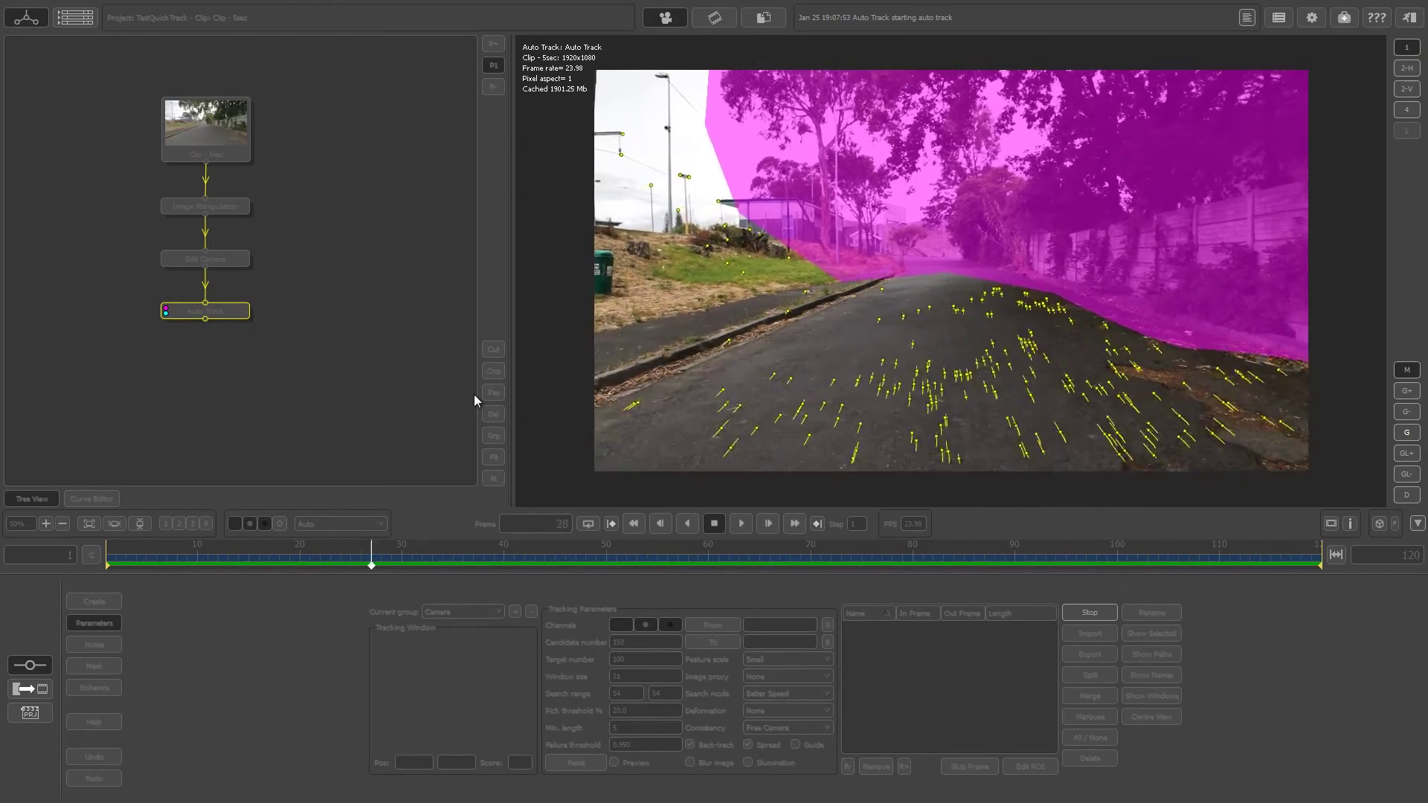
left_click_drag(233, 564, 576, 558)
left_click_drag(476, 557, 514, 558)
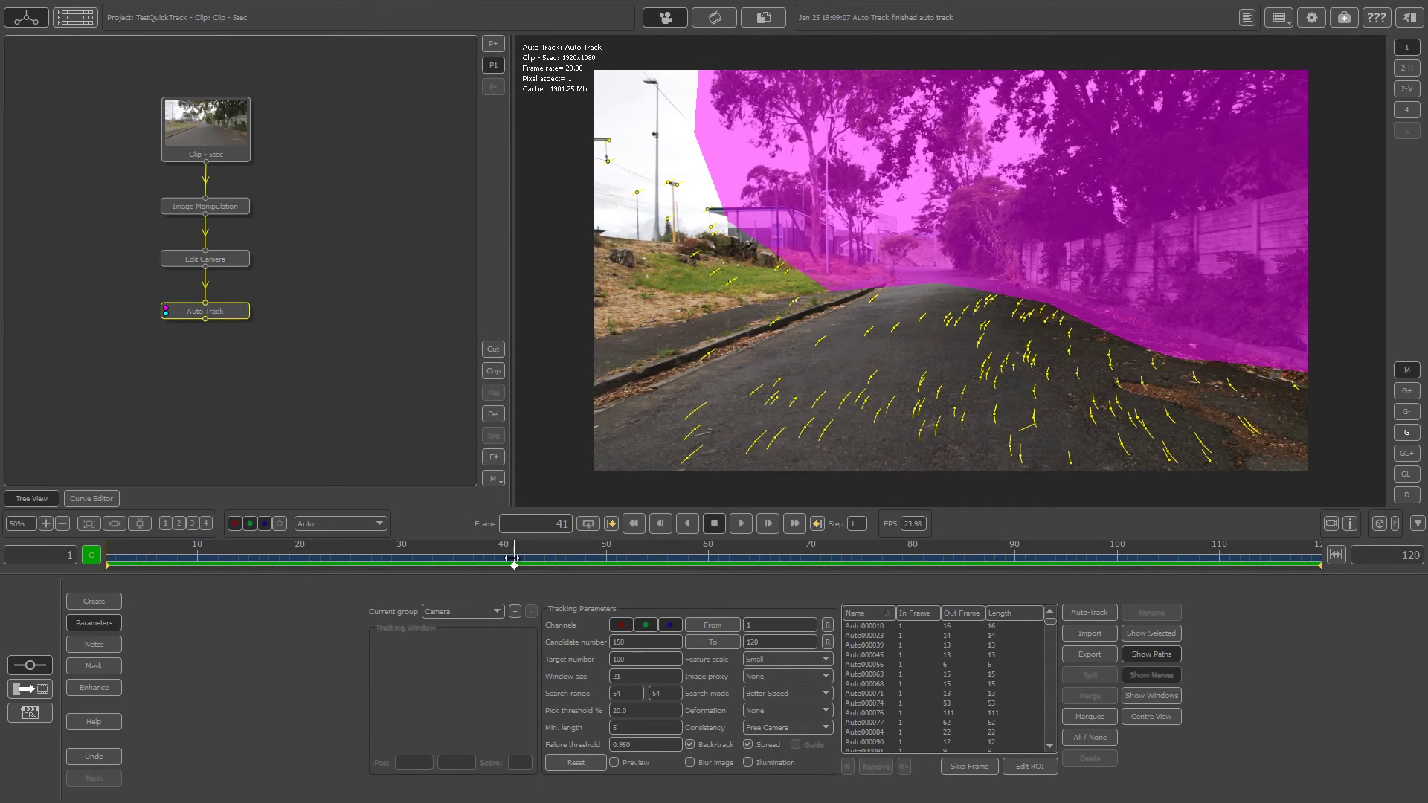
left_click_drag(505, 557, 111, 558)
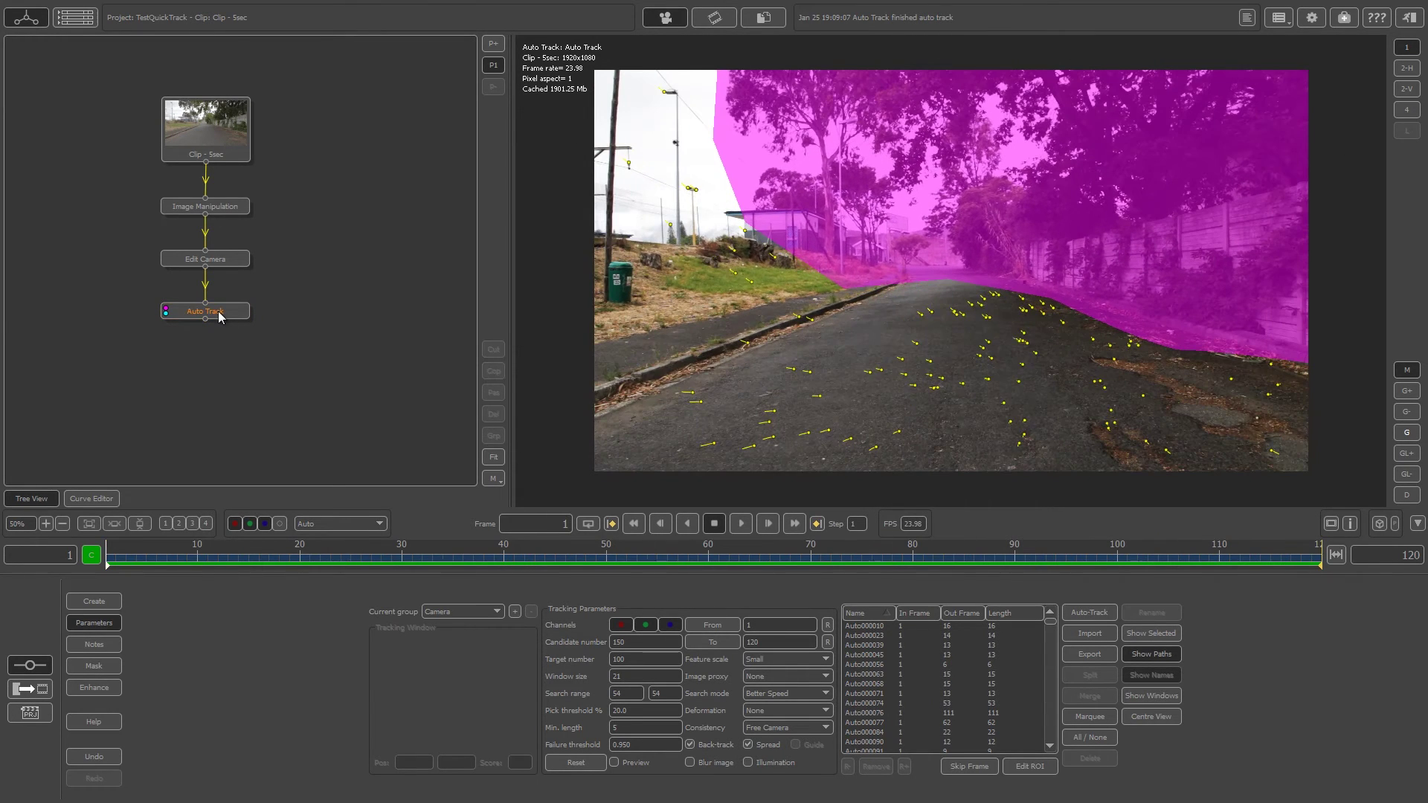
Add a Camera Solver below Auto Track, connect Auto Track's output to it, and solve all.
right_click(244, 311)
left_click(258, 36)
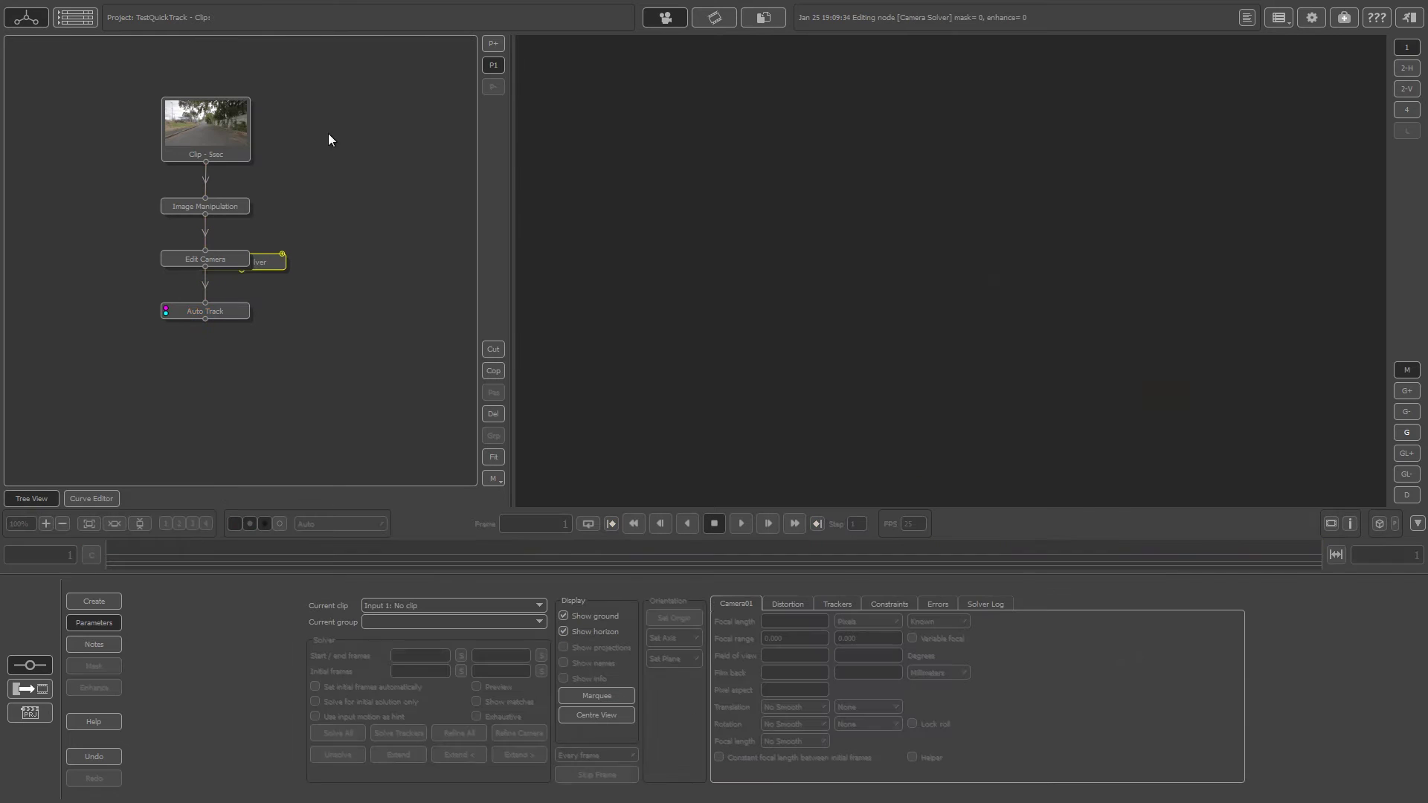
left_click(243, 372)
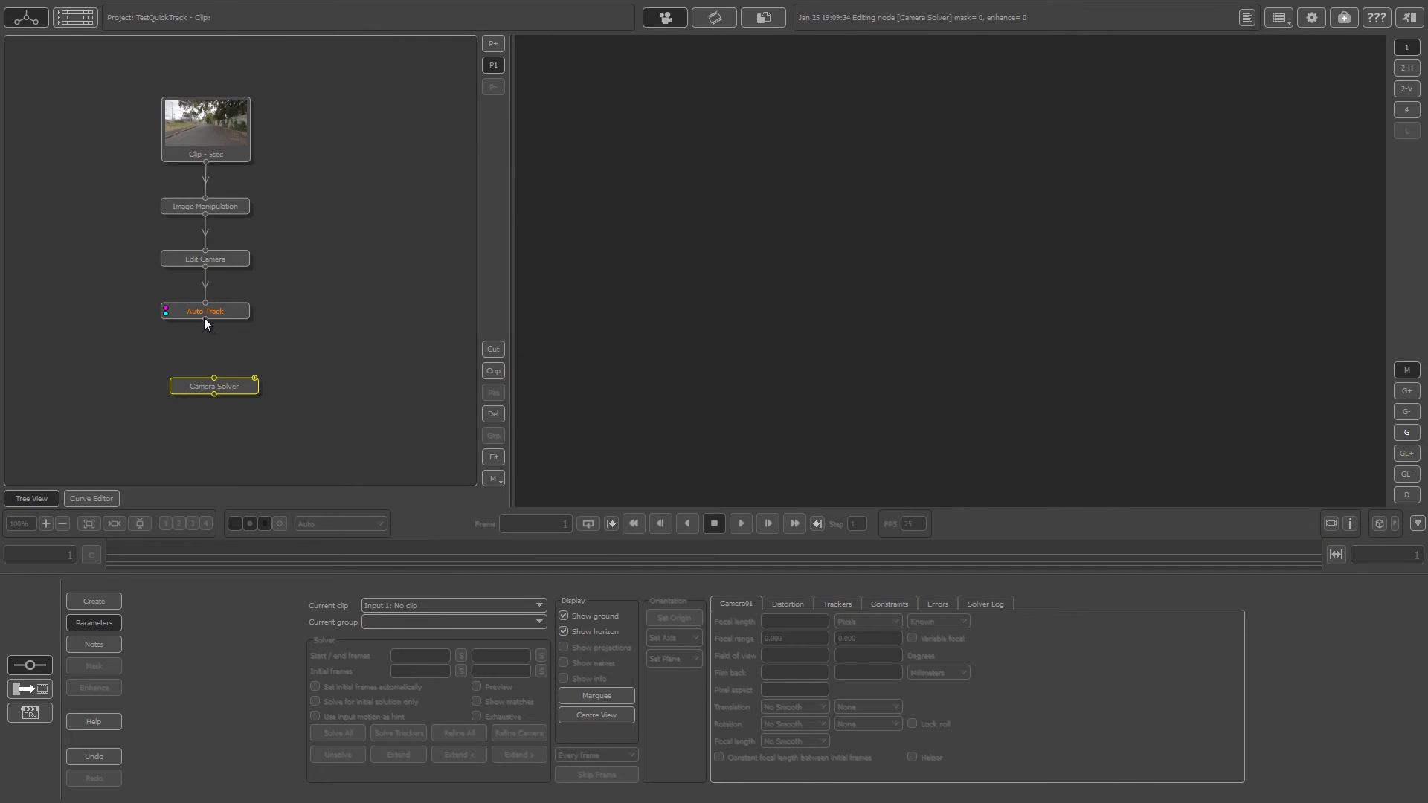
left_click_drag(205, 321, 212, 355)
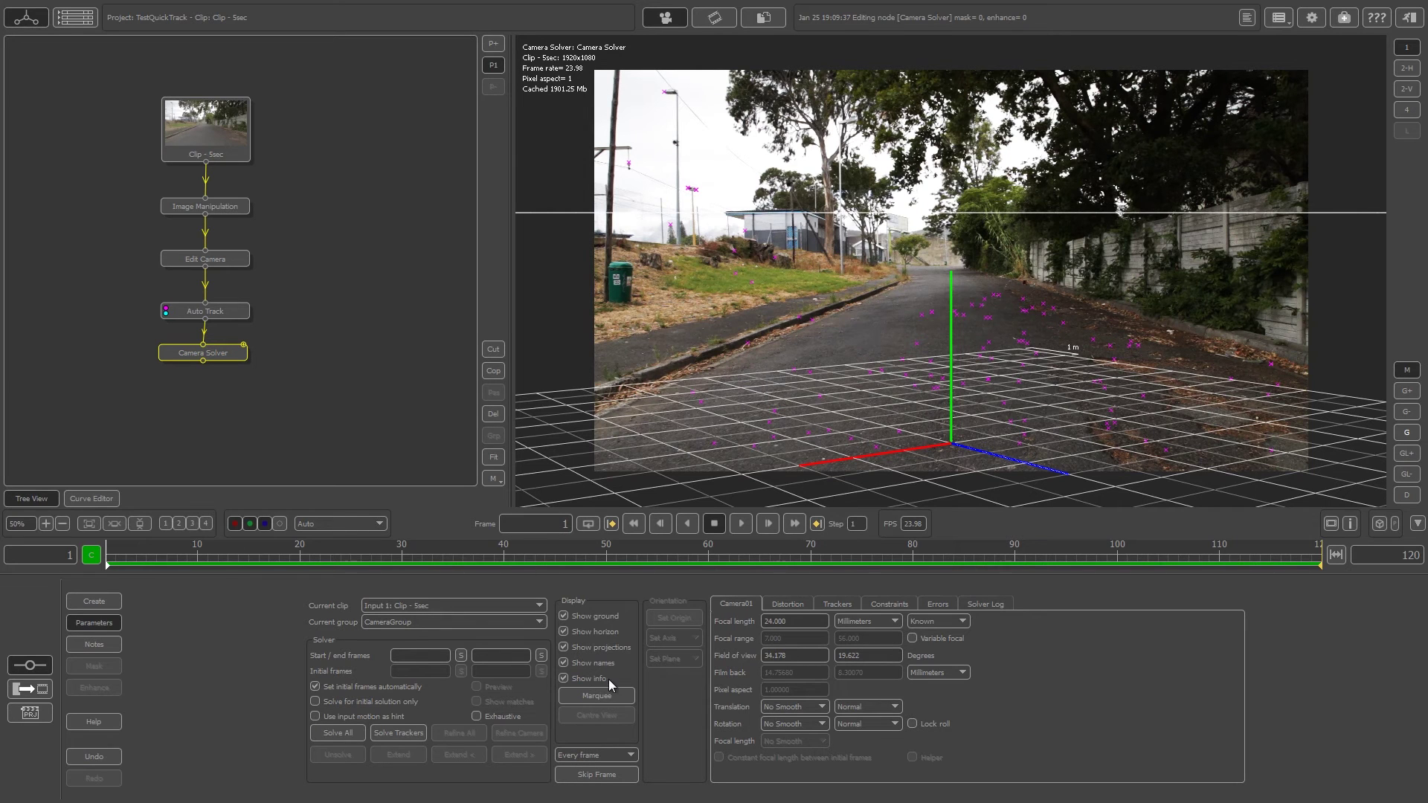
left_click(337, 732)
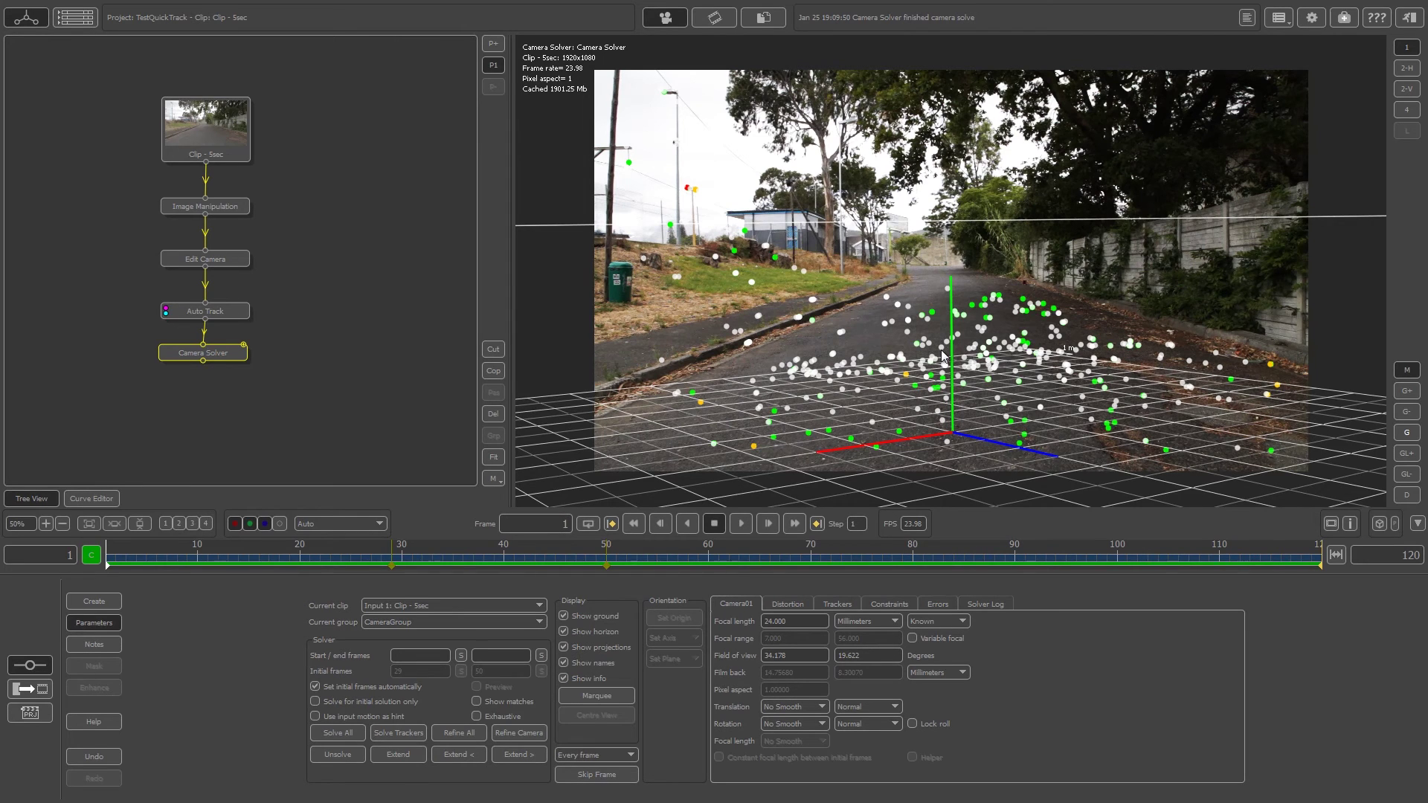
Set the scene origin on a road tracker point and play the clip to check the solve.
left_click(942, 348)
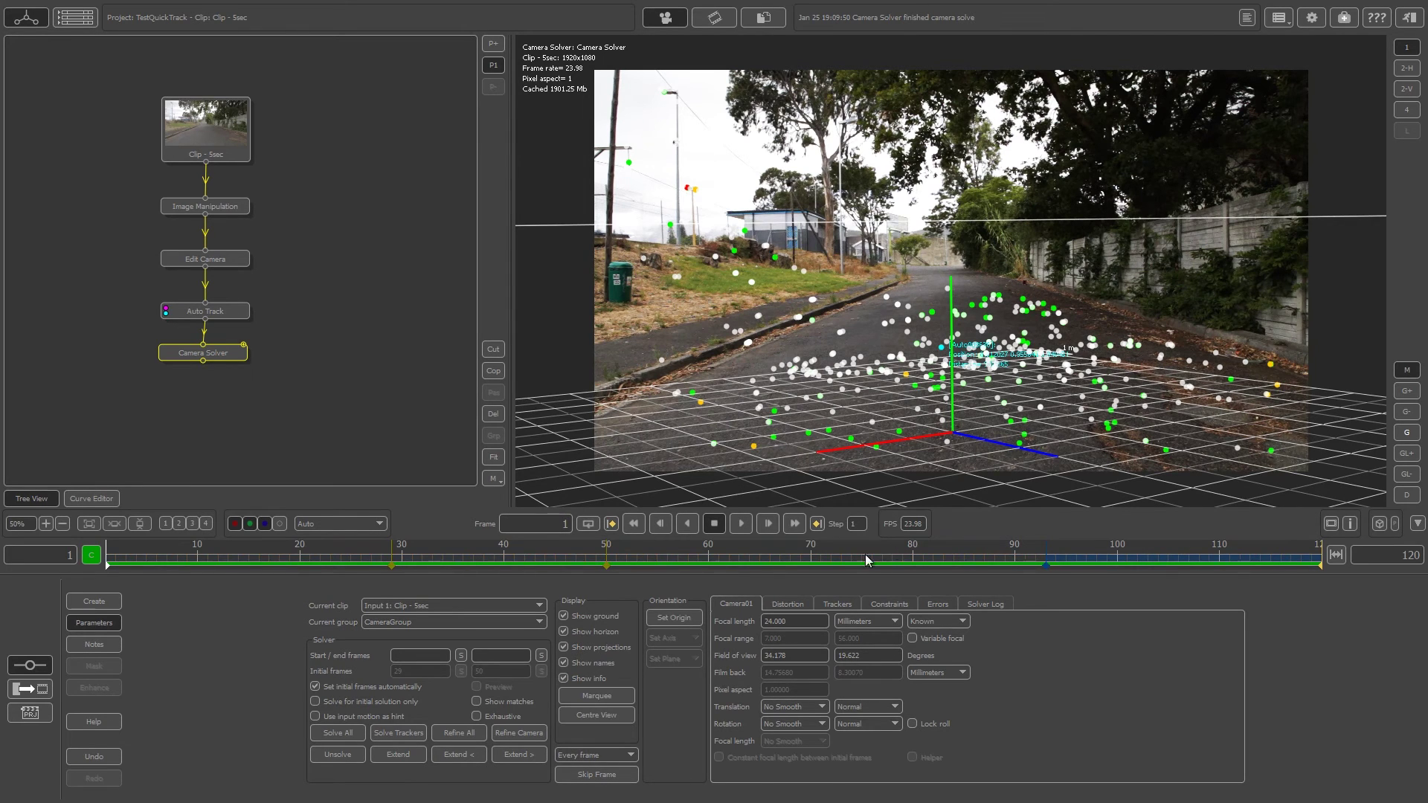
left_click(671, 618)
key("space")
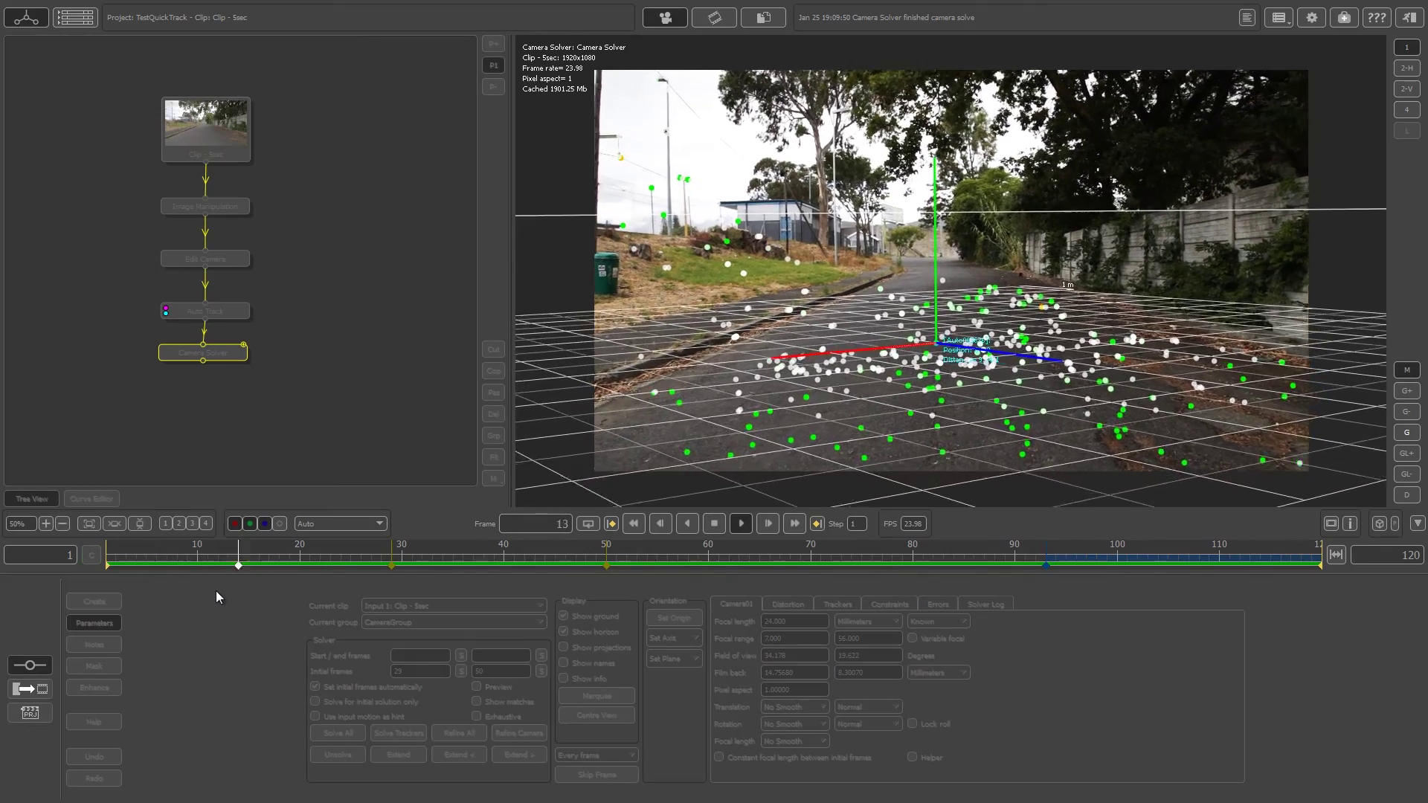